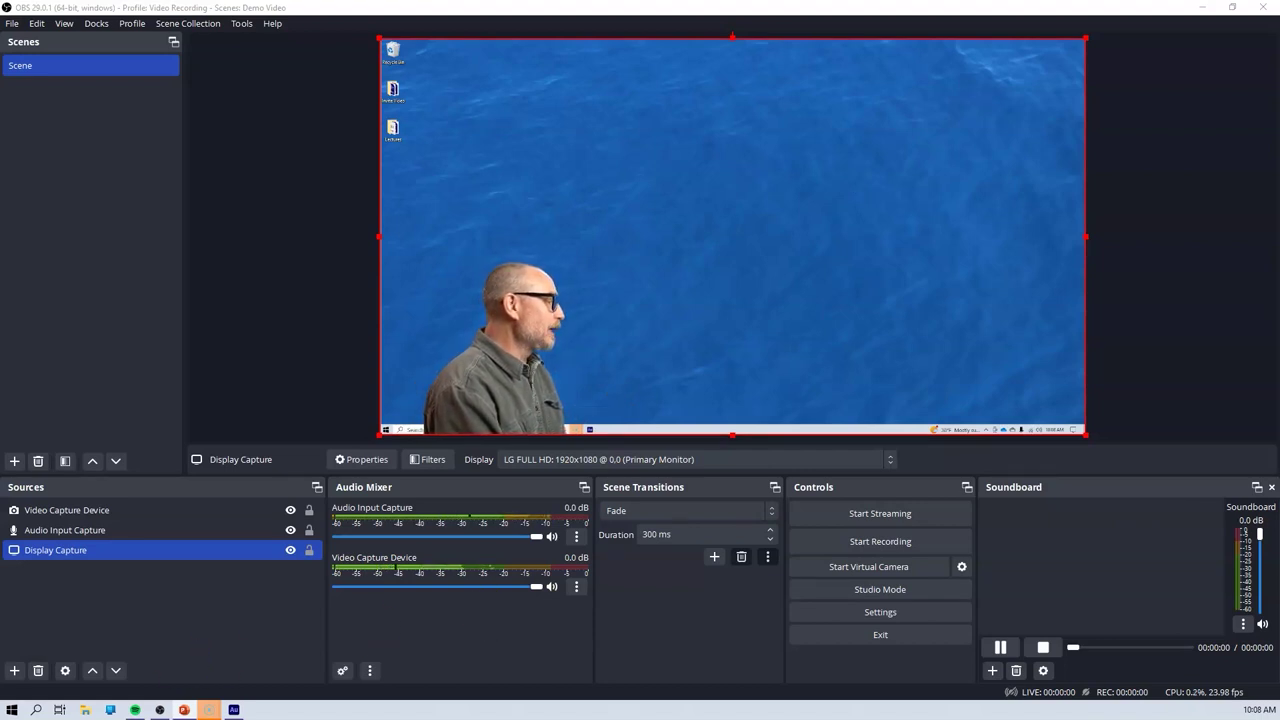
Step: Start the slideshow, advance to the project goals slide, then return to Part I: The Problem: Business-Speak
key(F5)
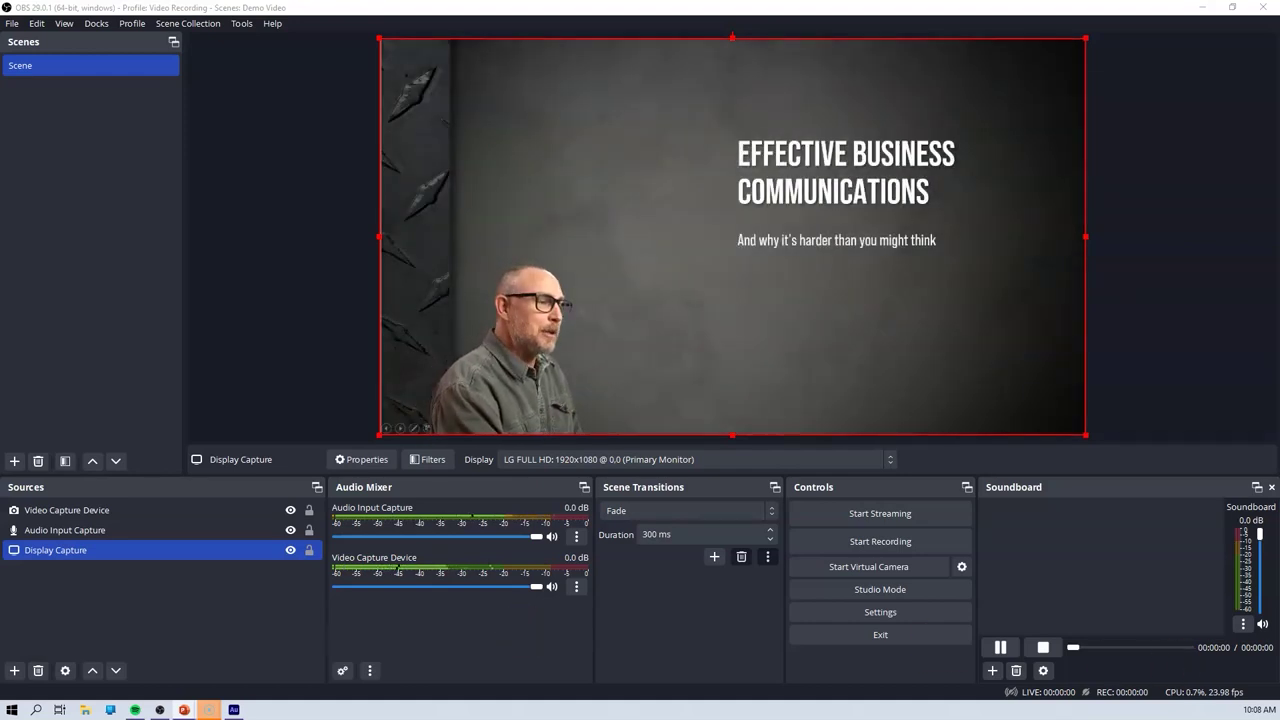
key(Right)
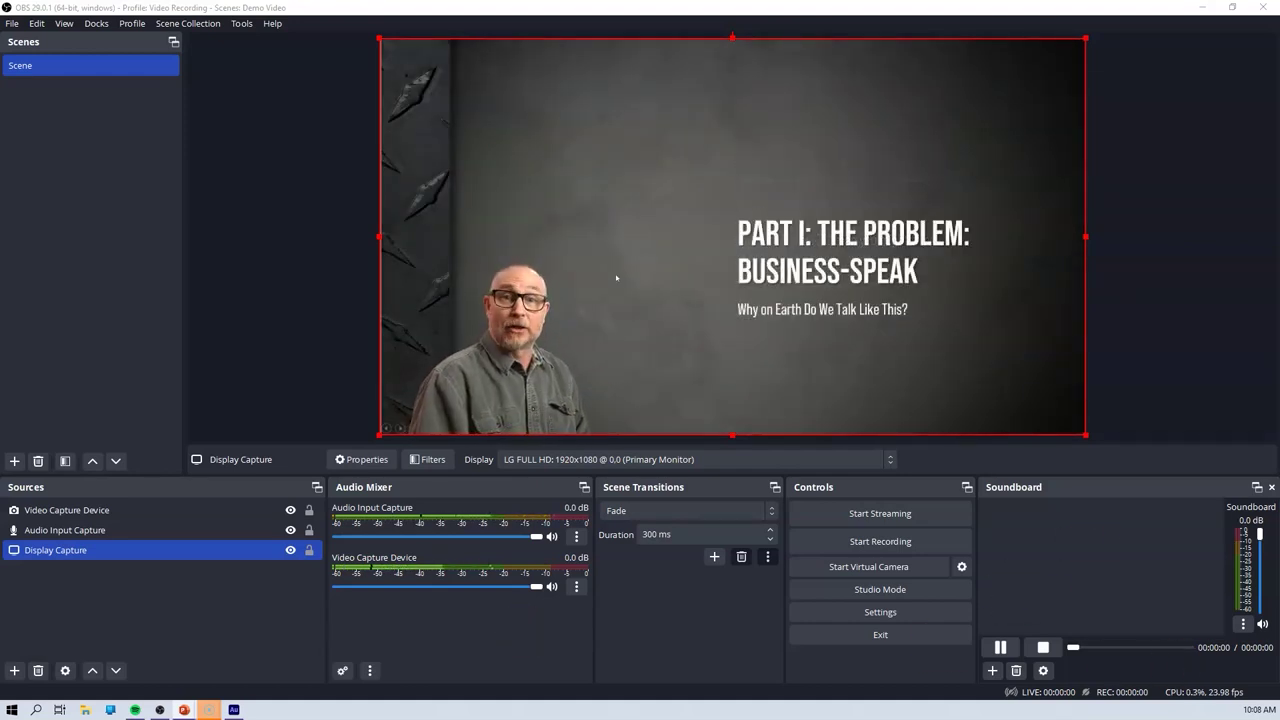
key(Right)
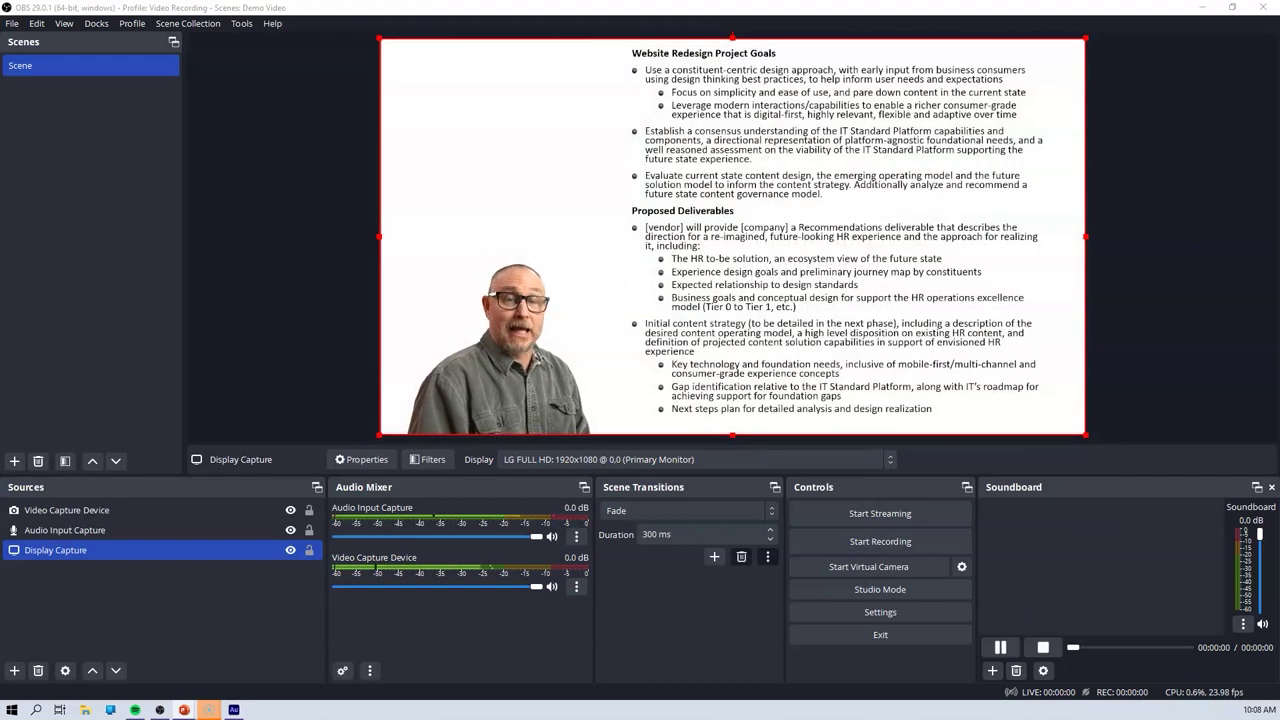
key(Left)
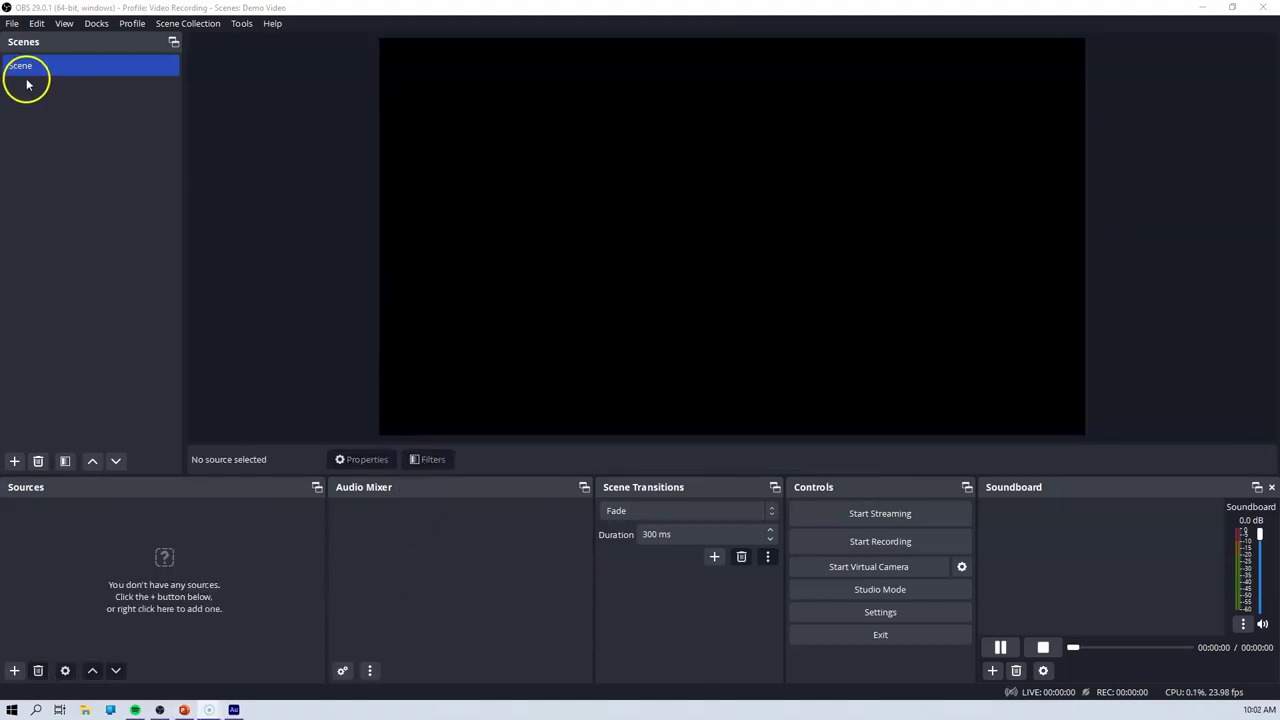
Step: Add a Display Capture source of the primary monitor at 1920x1080 with Capture Cursor on
click(35, 68)
click(14, 671)
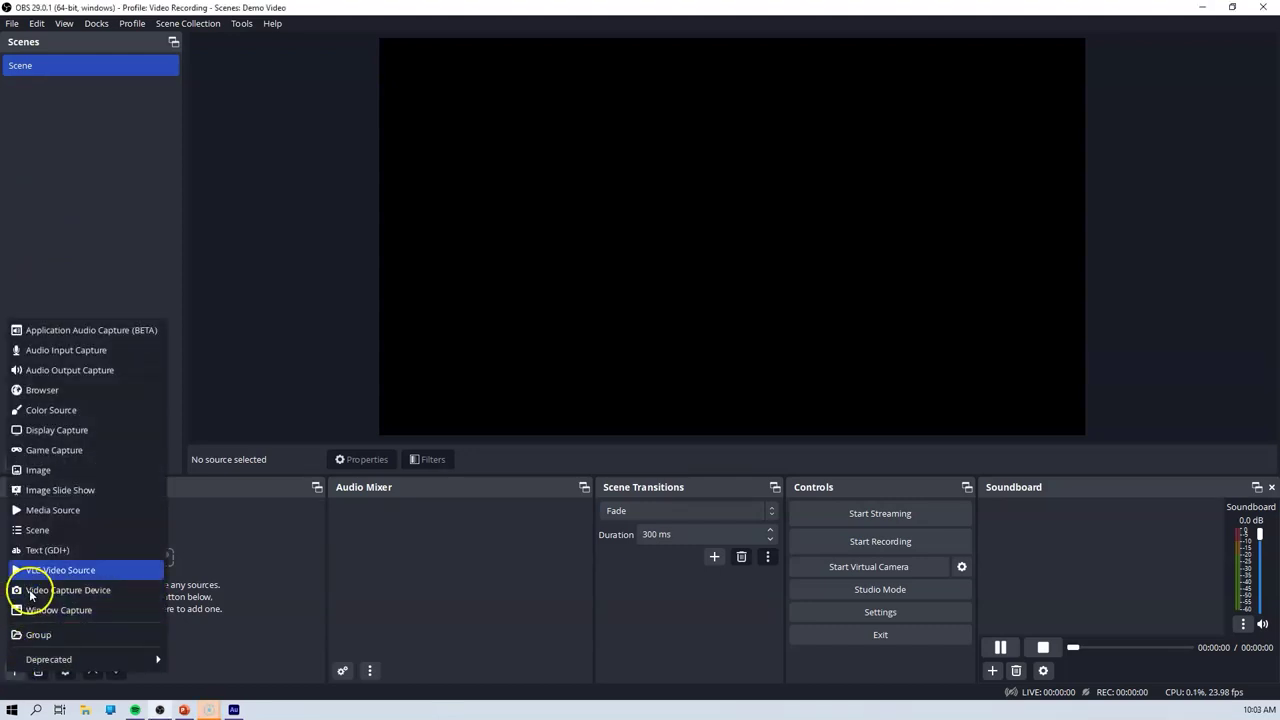
click(85, 437)
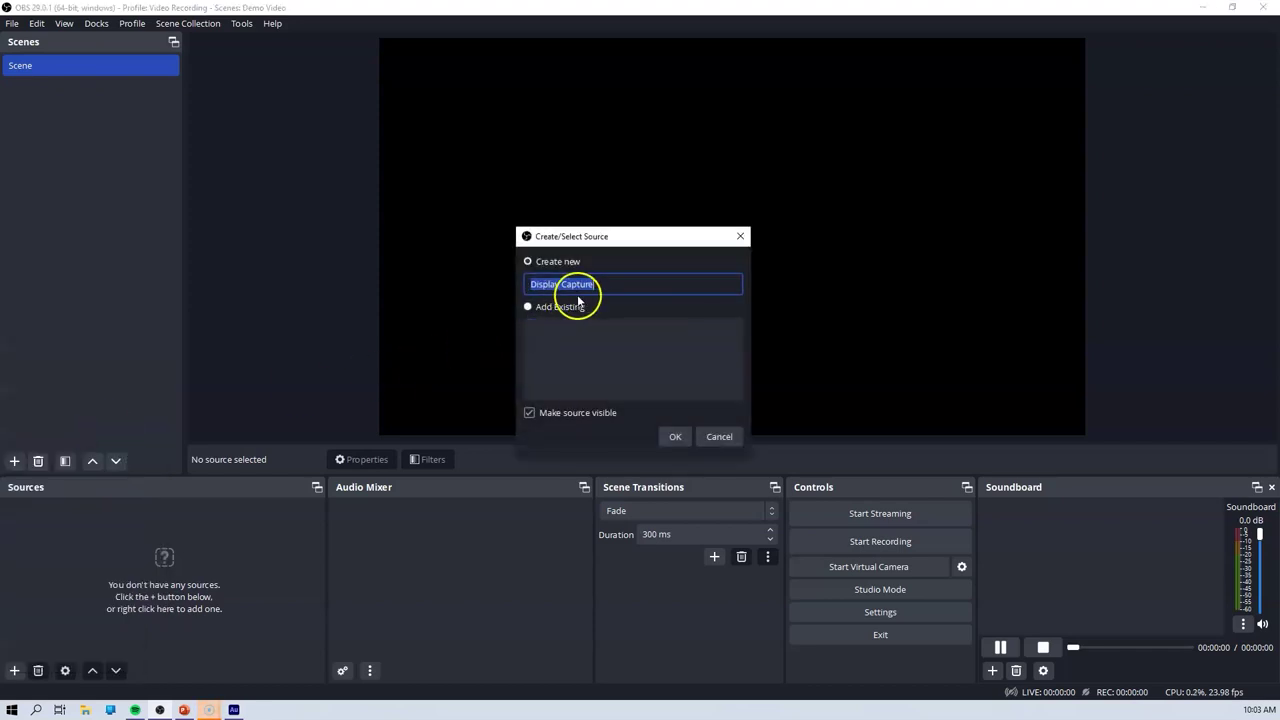
click(676, 438)
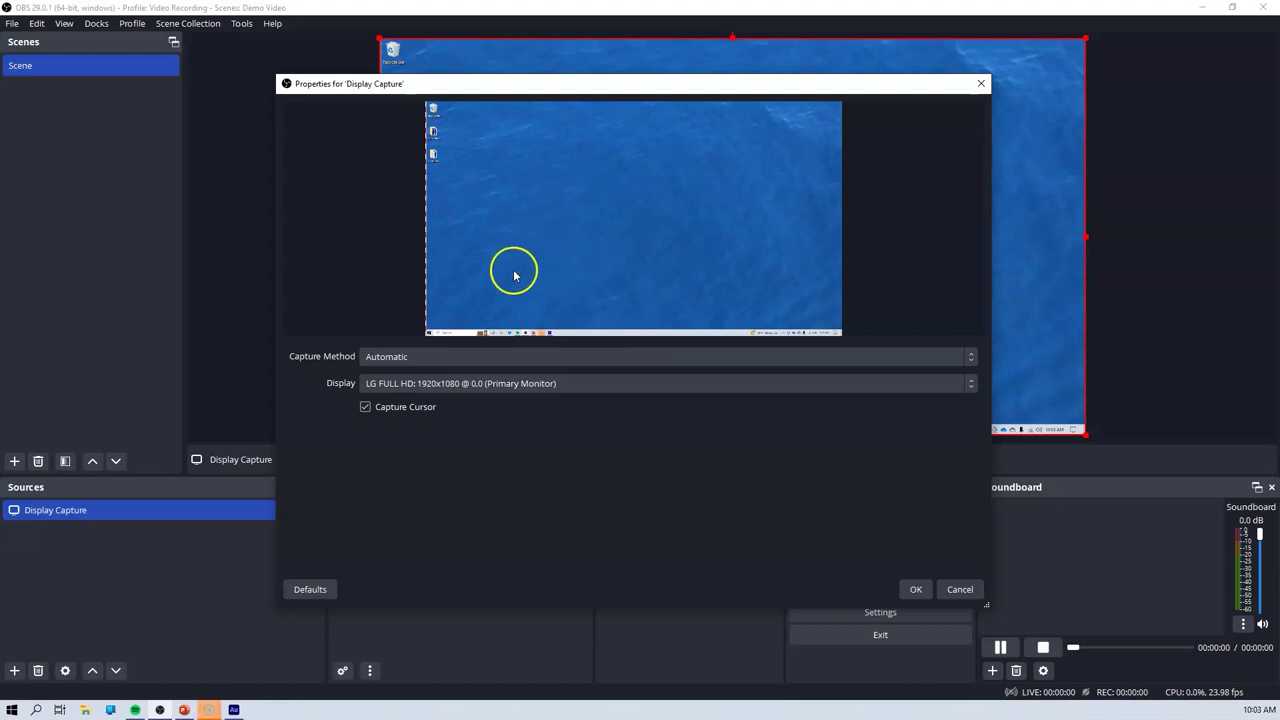
Step: Accept the Display Capture settings and start the Effective Business Communications slideshow in PowerPoint
click(915, 589)
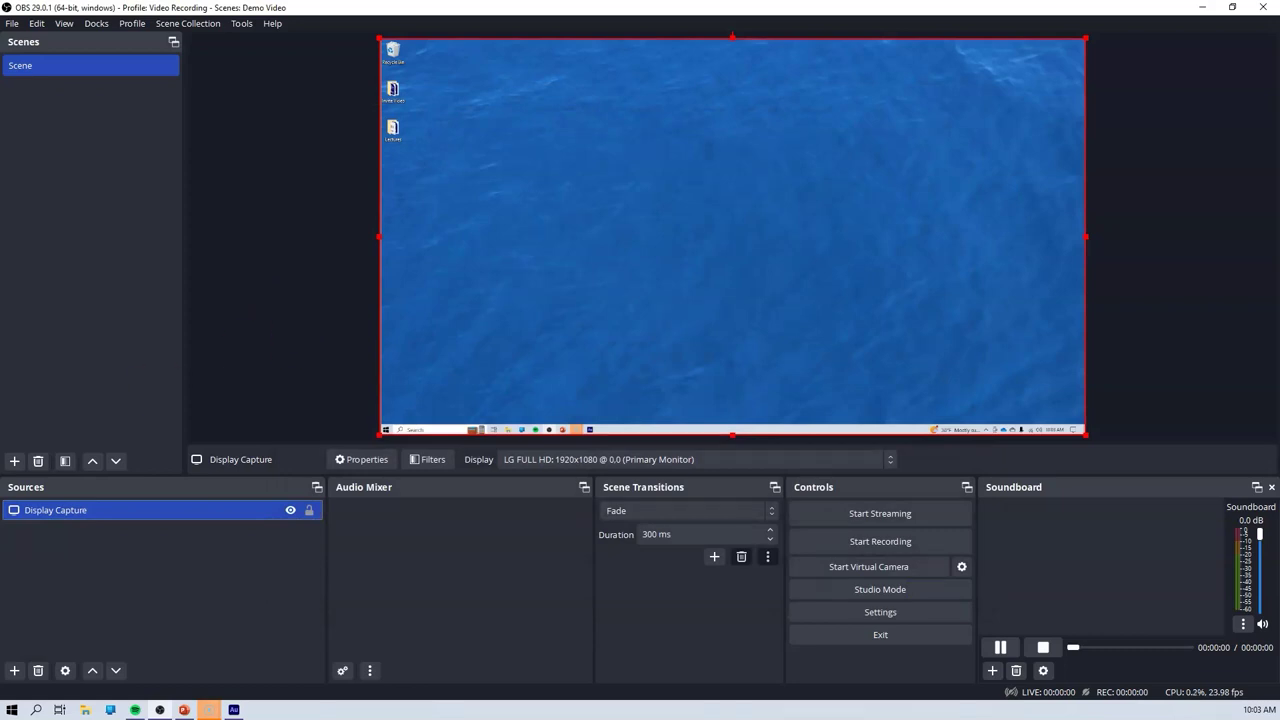
key(alt+Tab)
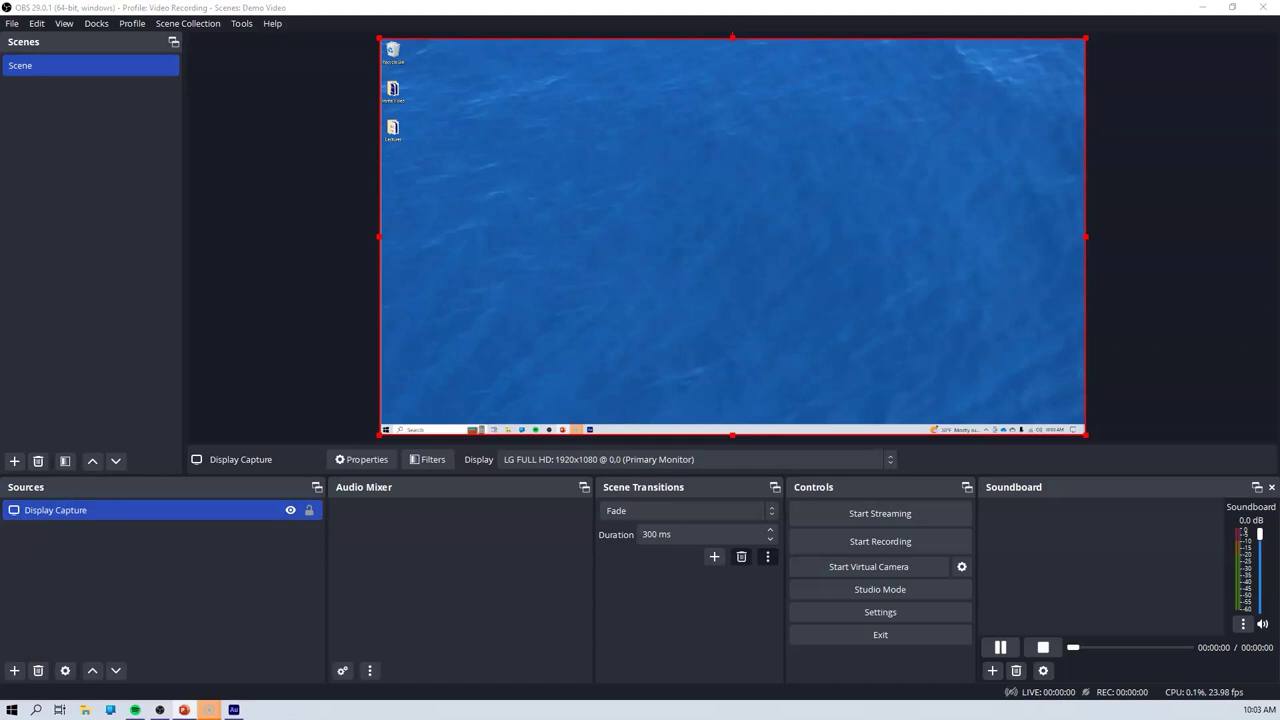
key(F5)
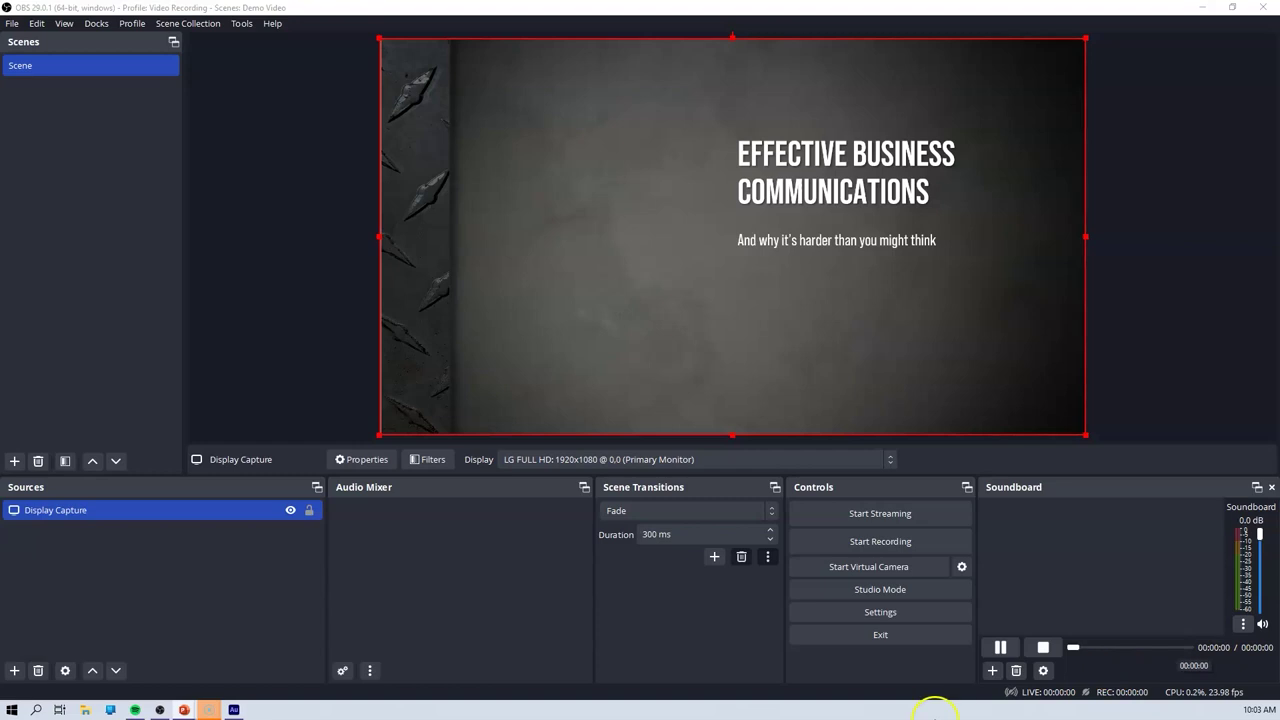
Step: Add an Audio Input Capture source using the In 1-2 (2- MOTU M Series) device
click(13, 671)
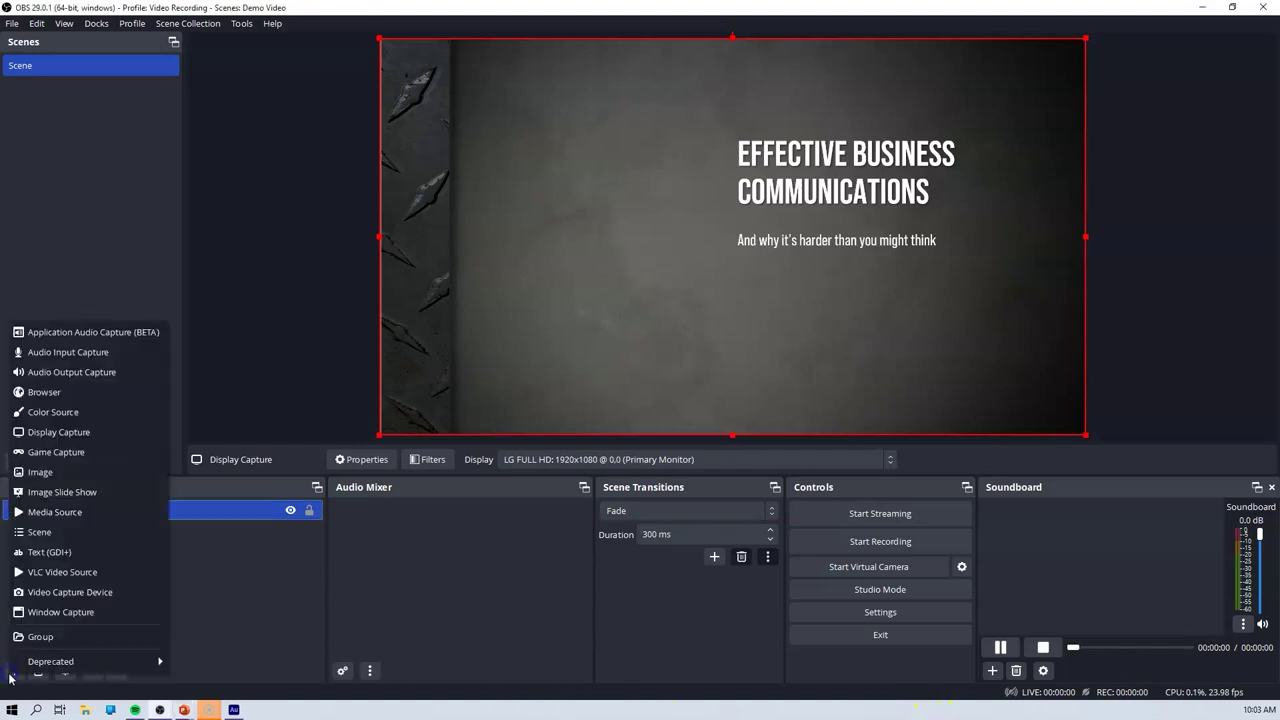
click(96, 355)
click(97, 355)
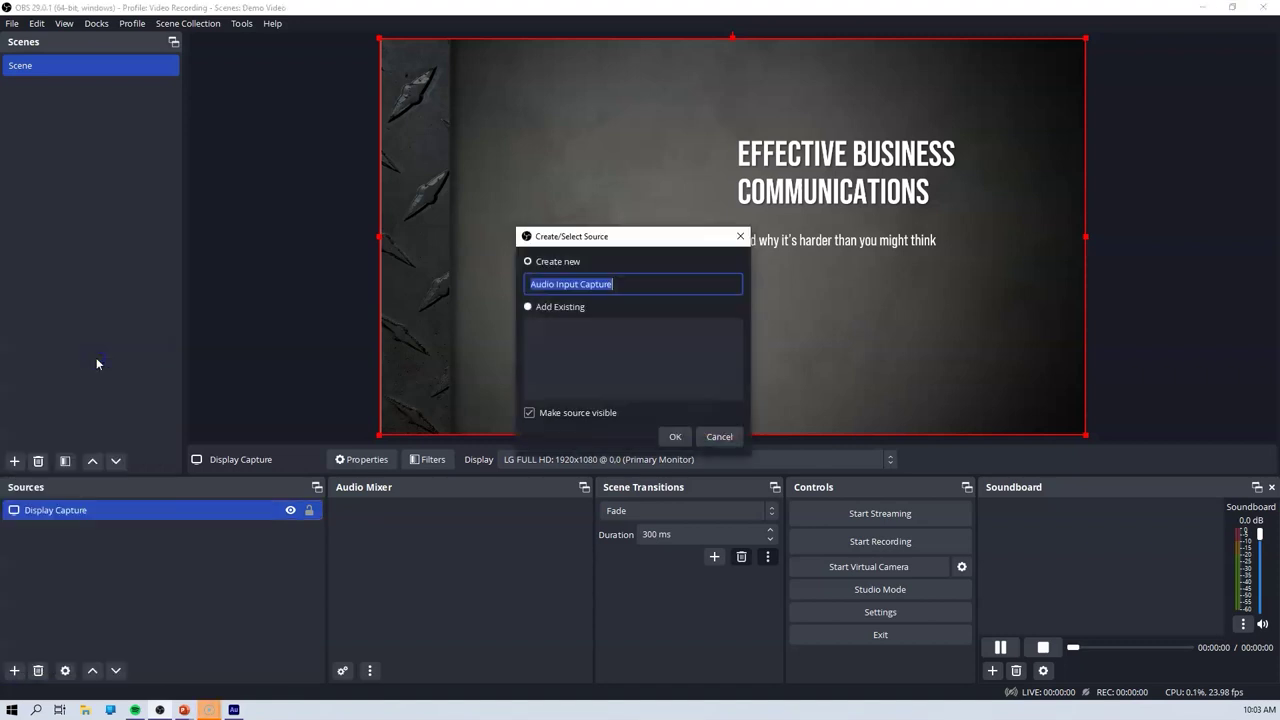
click(674, 437)
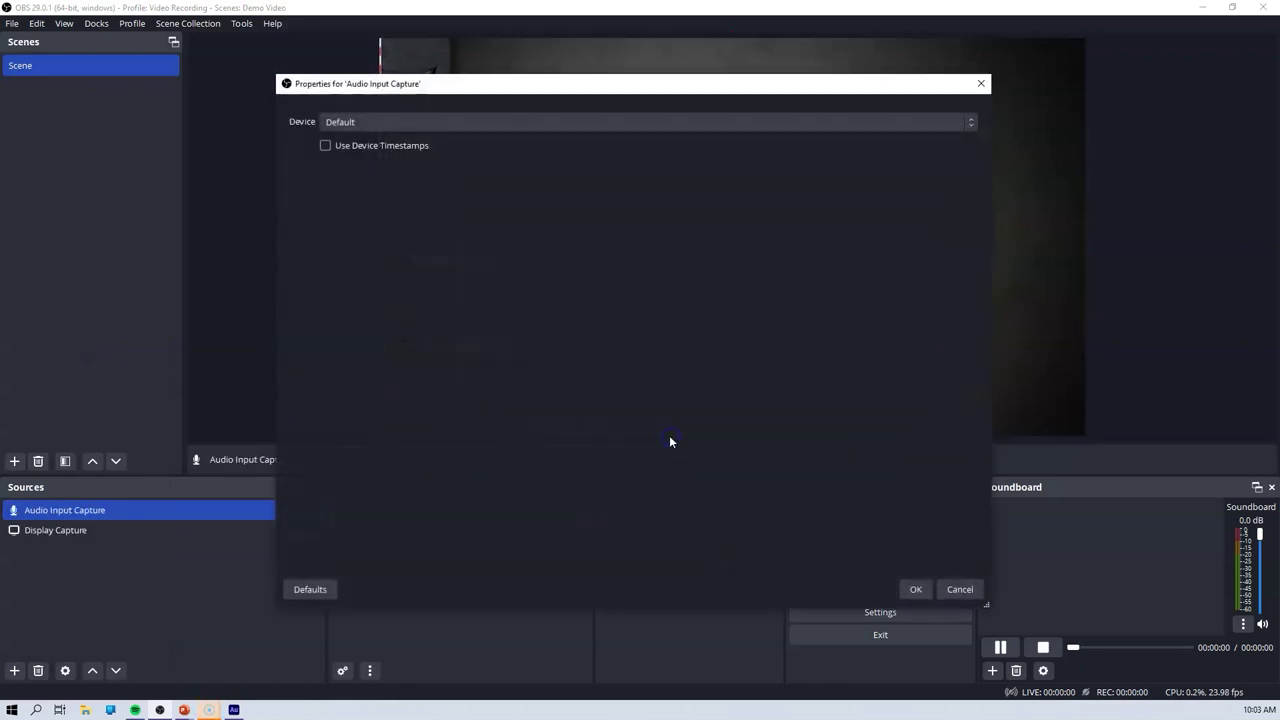
click(362, 124)
click(378, 196)
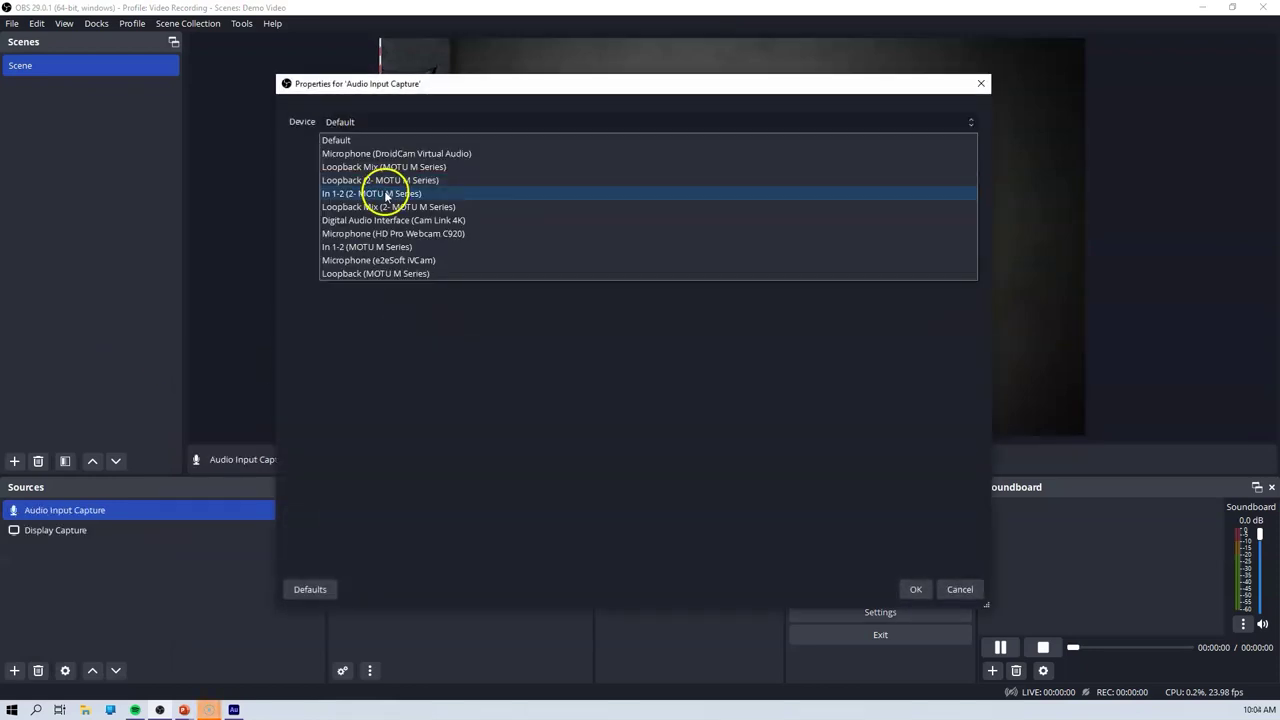
click(383, 196)
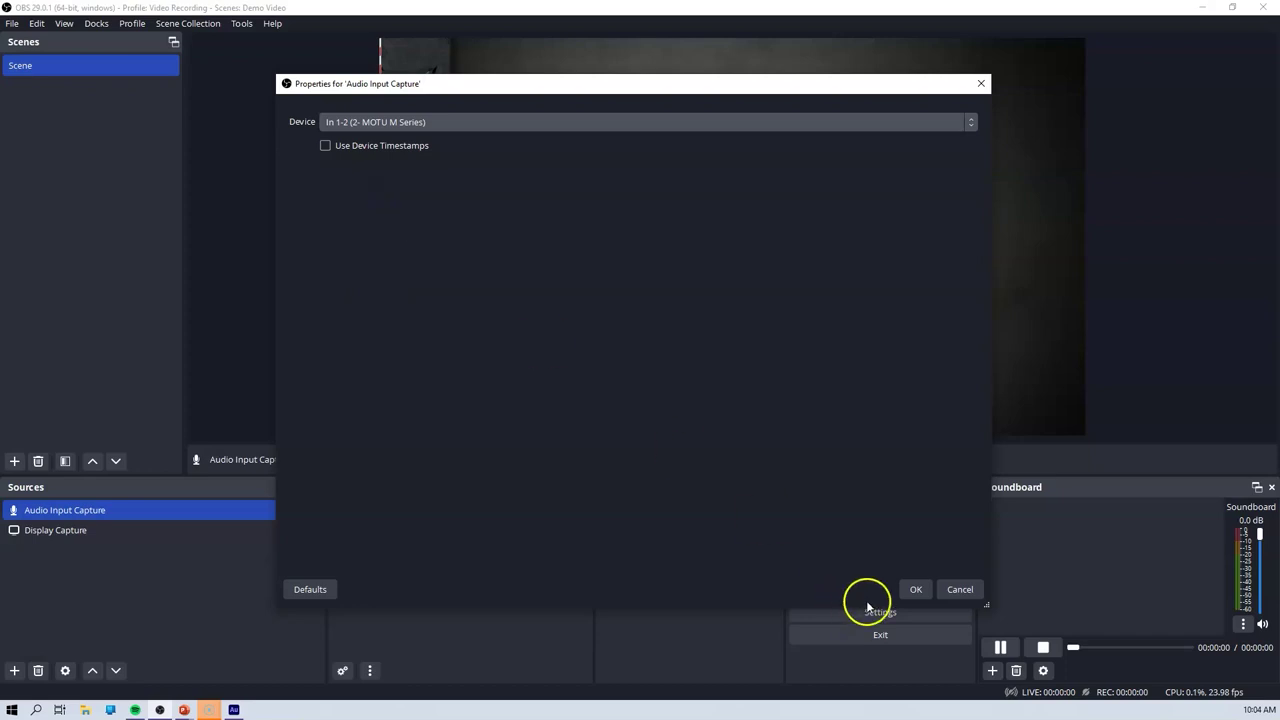
click(915, 589)
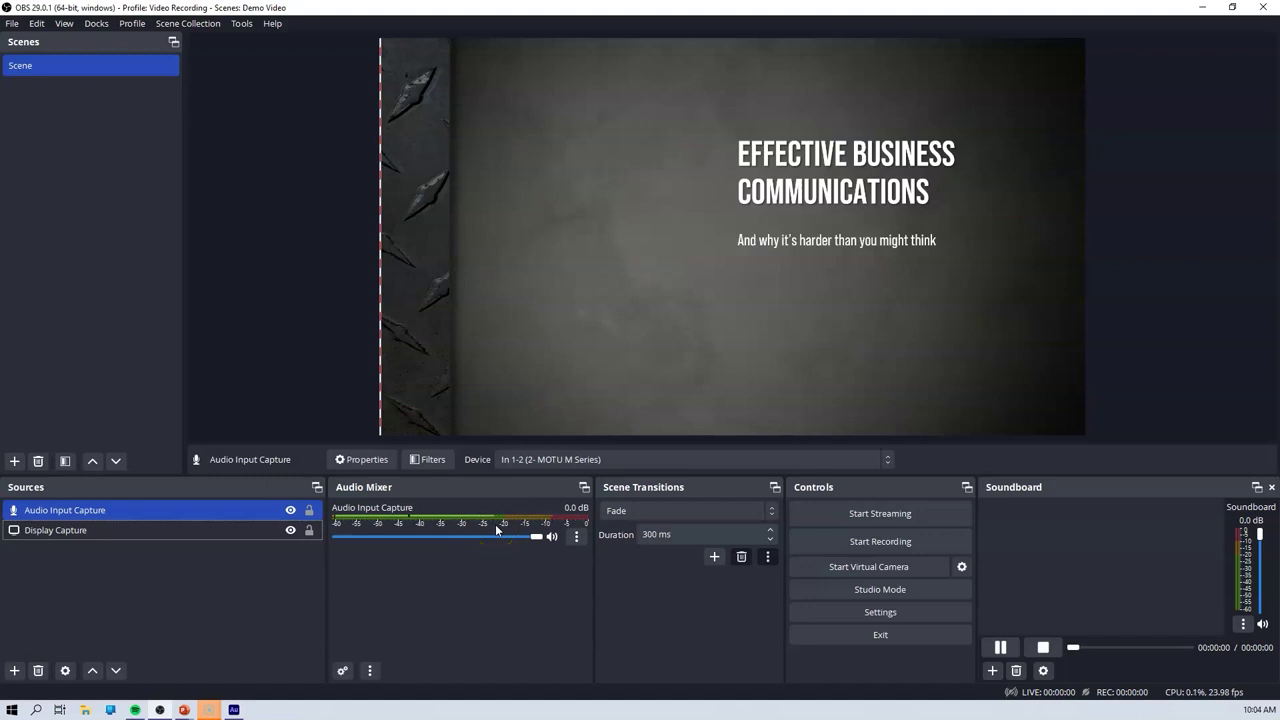
Step: Add a Video Capture Device source using the Cam Link 4K camera
click(14, 671)
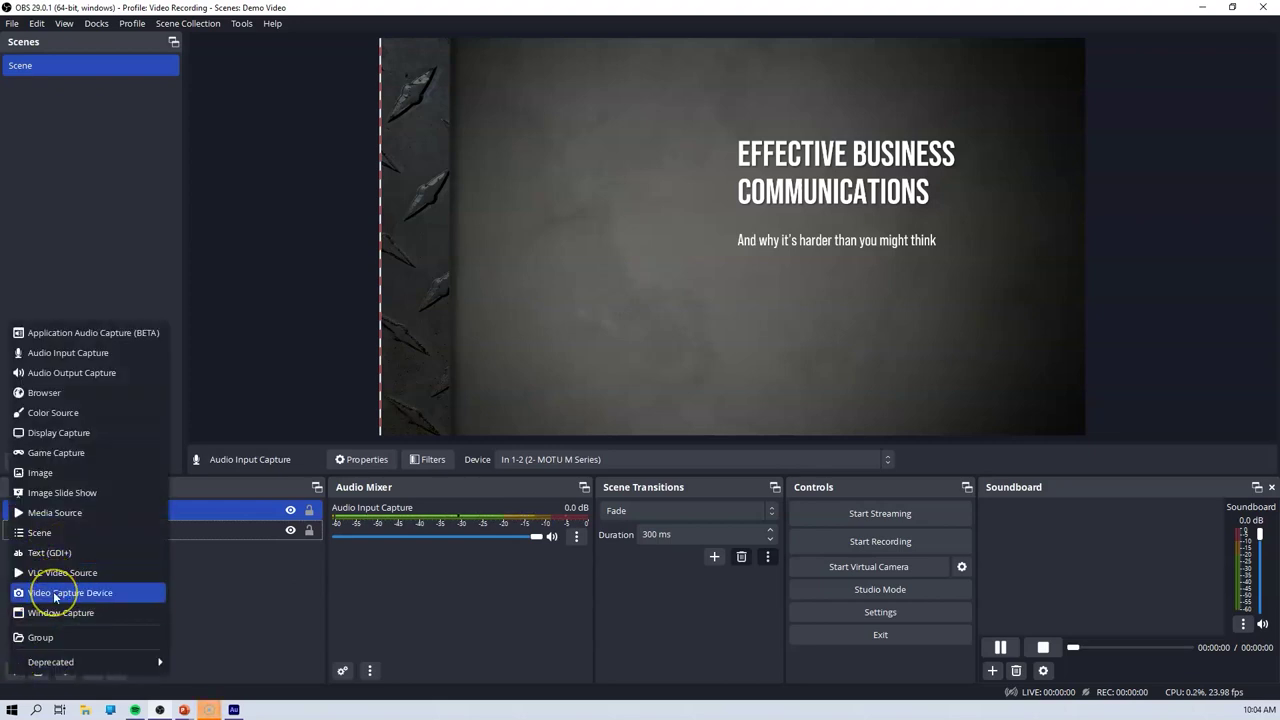
click(56, 592)
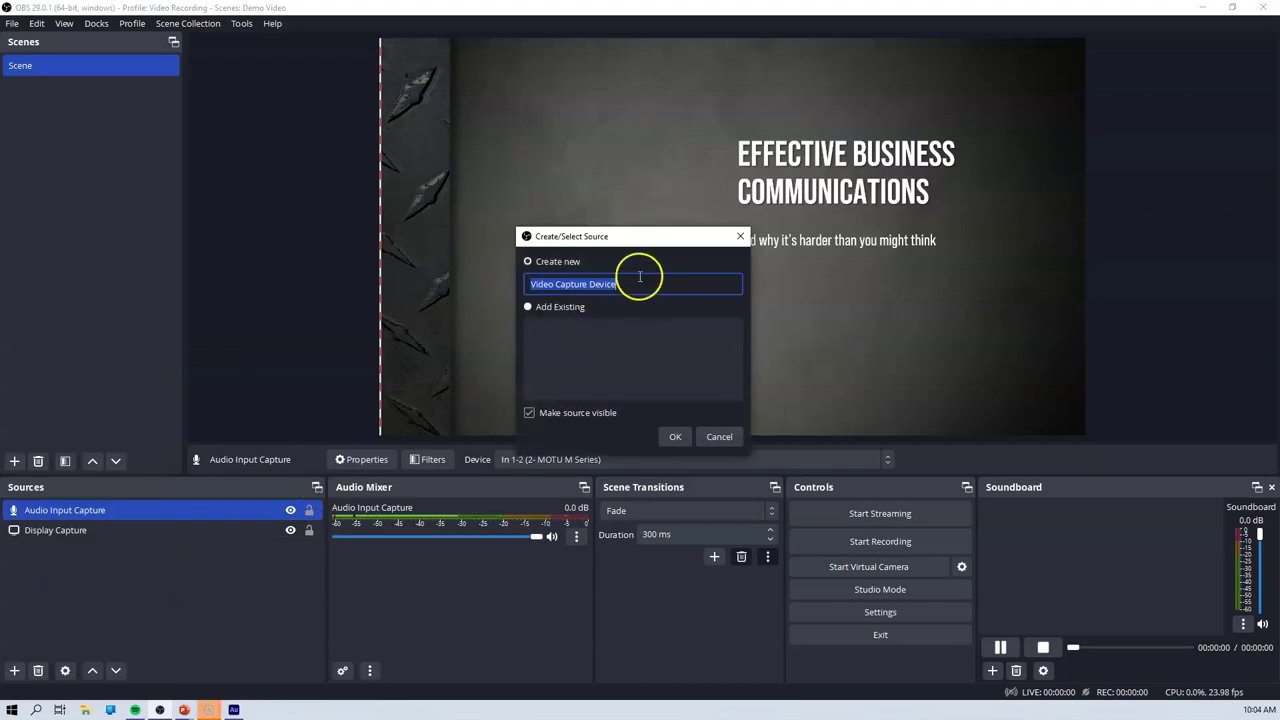
click(676, 437)
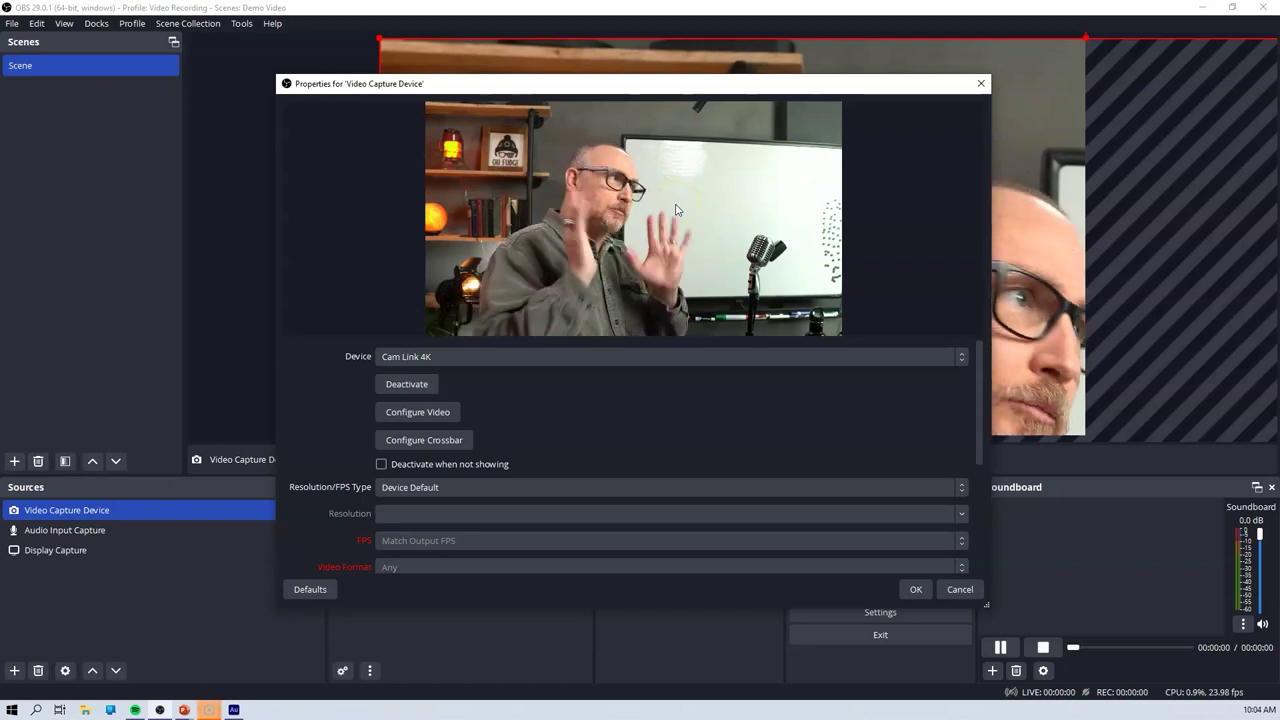
click(668, 316)
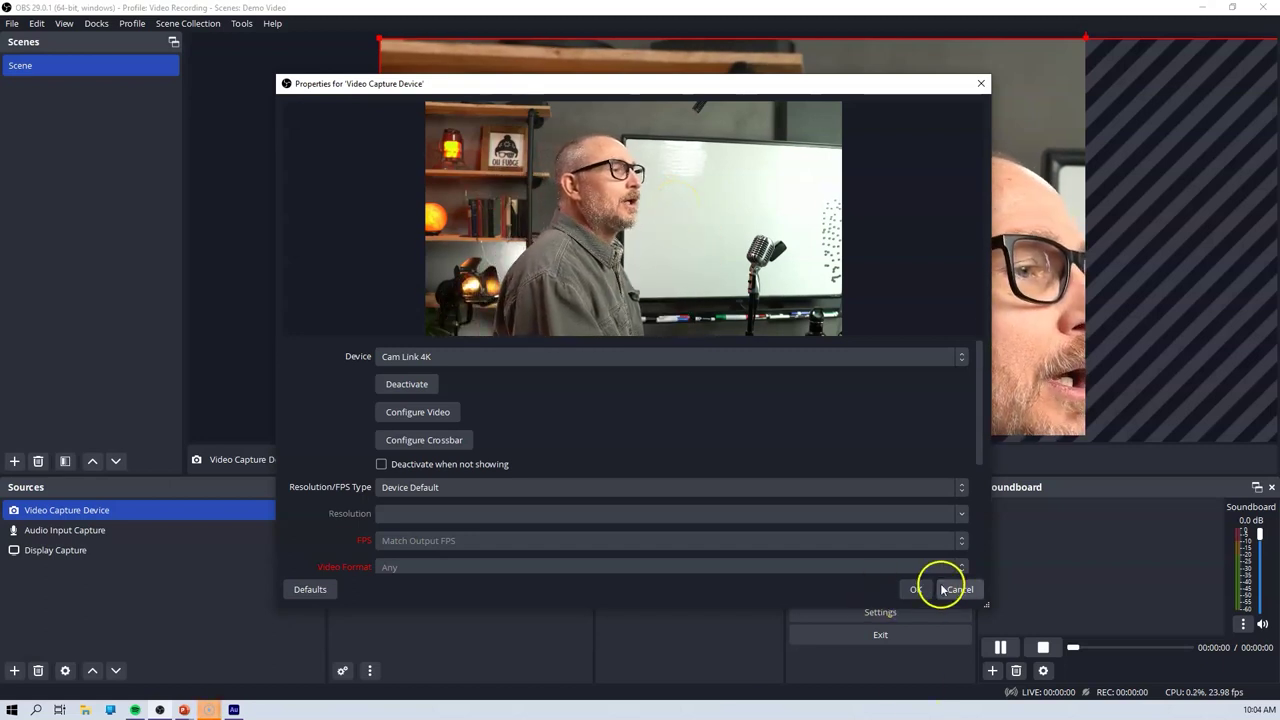
click(924, 590)
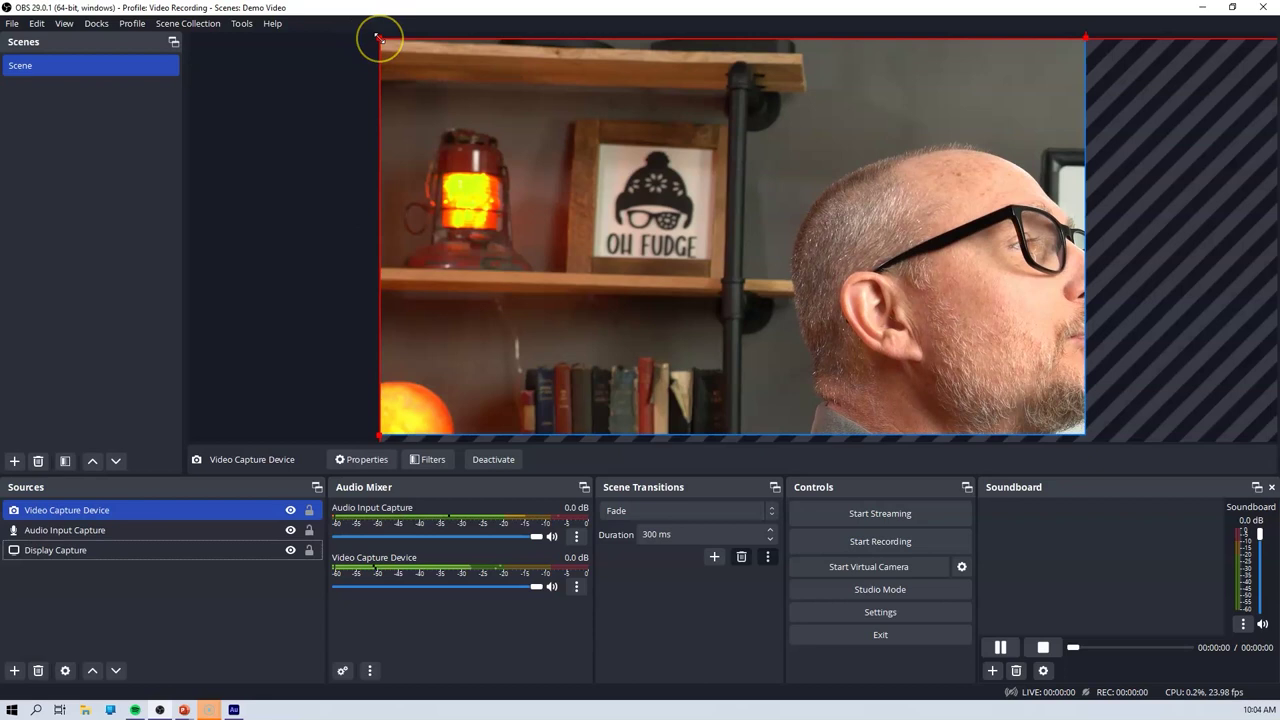
Step: Scale the webcam feed down by its corner handles into the slide's bottom-left corner
mouse_move(380, 39)
mouse_down()
mouse_move(450, 116)
mouse_move(814, 366)
mouse_move(434, 114)
mouse_move(555, 168)
mouse_up()
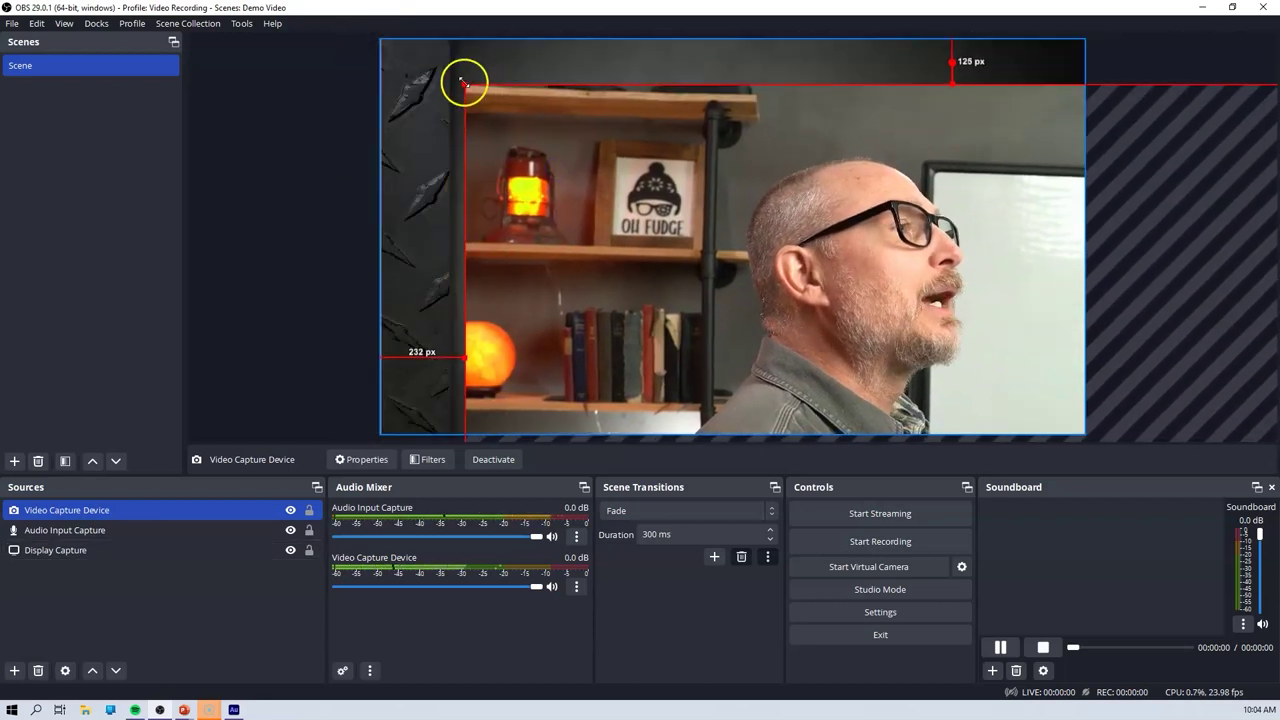
mouse_move(466, 84)
mouse_down()
mouse_move(781, 286)
mouse_move(471, 77)
mouse_move(623, 195)
mouse_move(766, 251)
mouse_move(570, 270)
mouse_move(580, 262)
mouse_up()
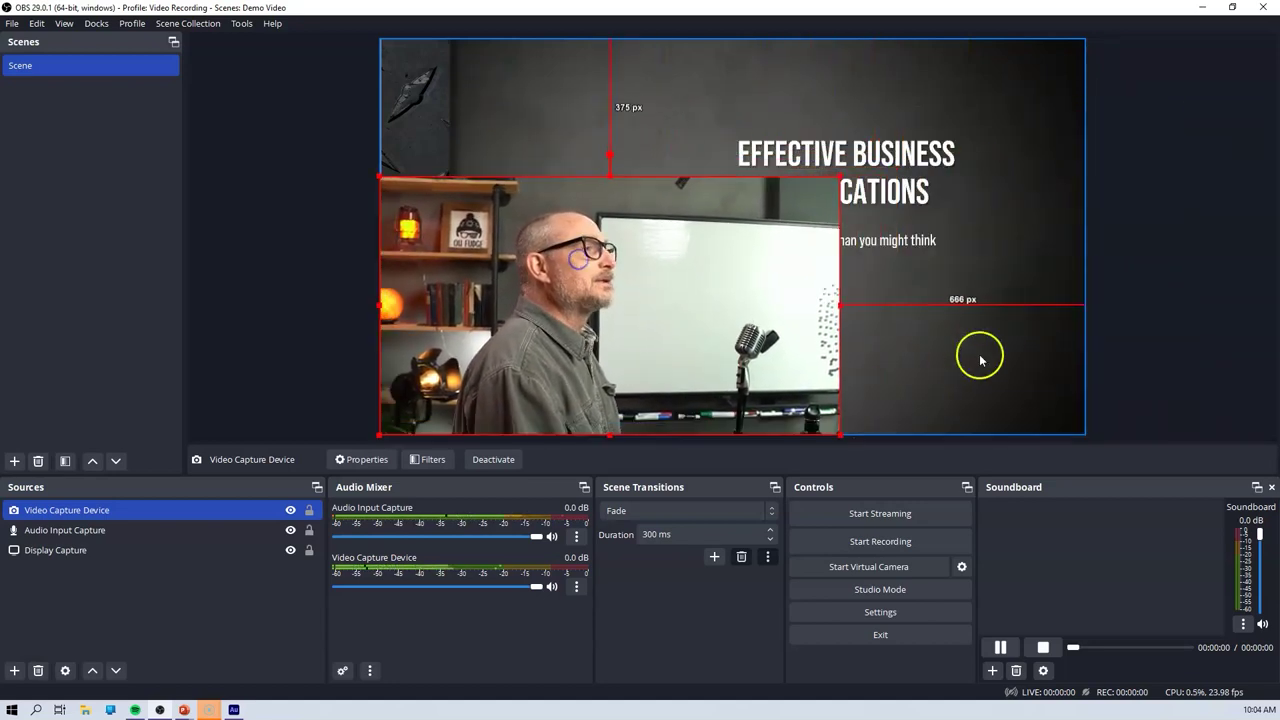
drag(826, 181, 702, 233)
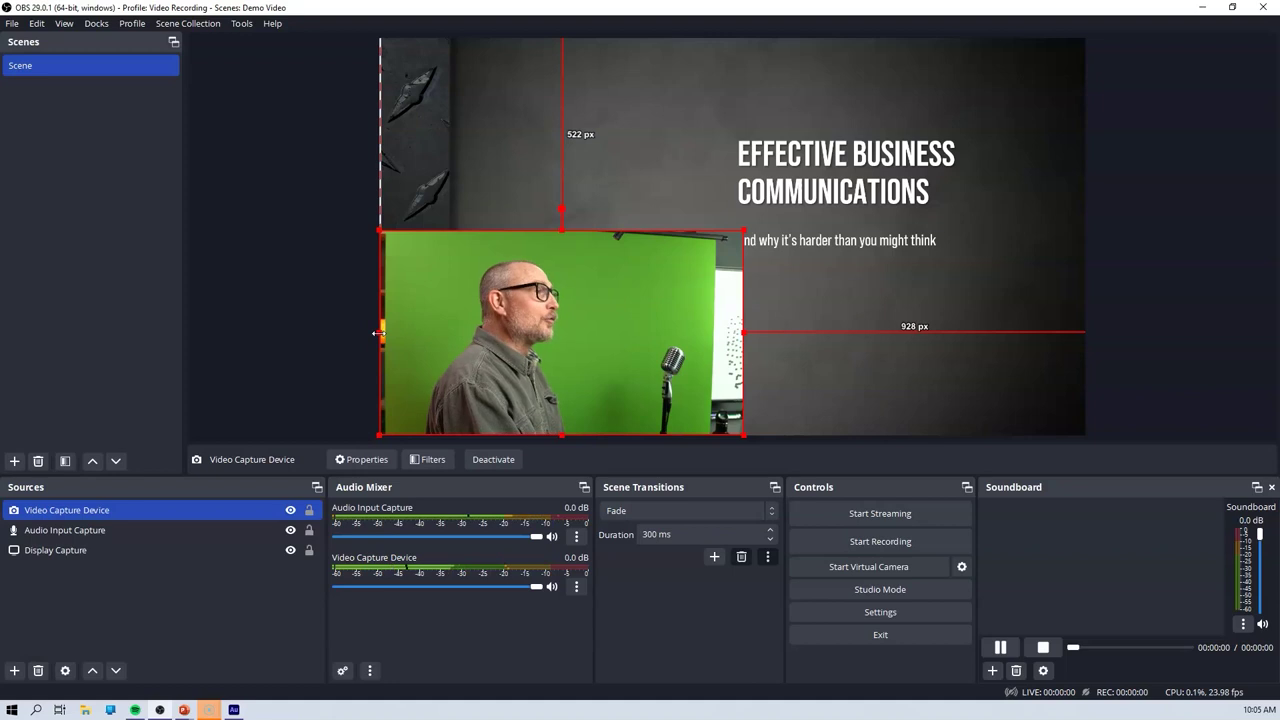
Step: Crop the webcam's left, right and top edges to frame the presenter and microphone
drag(379, 333, 399, 340)
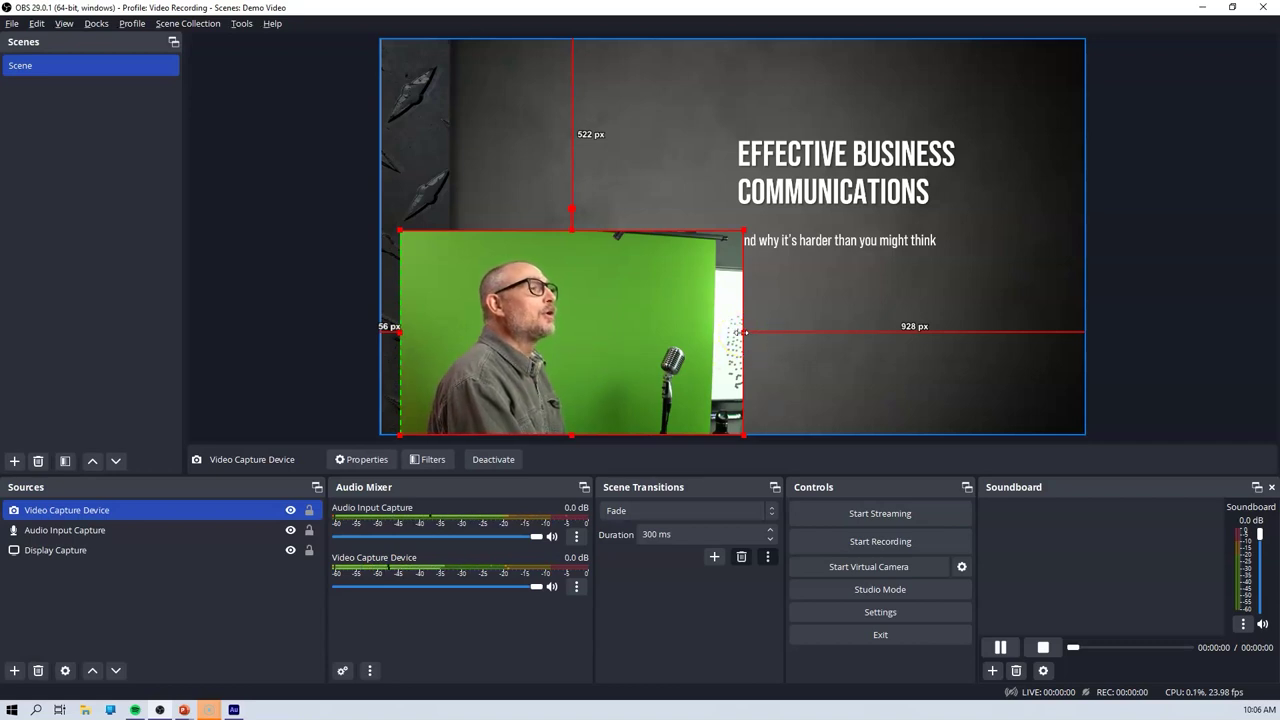
drag(742, 332, 633, 354)
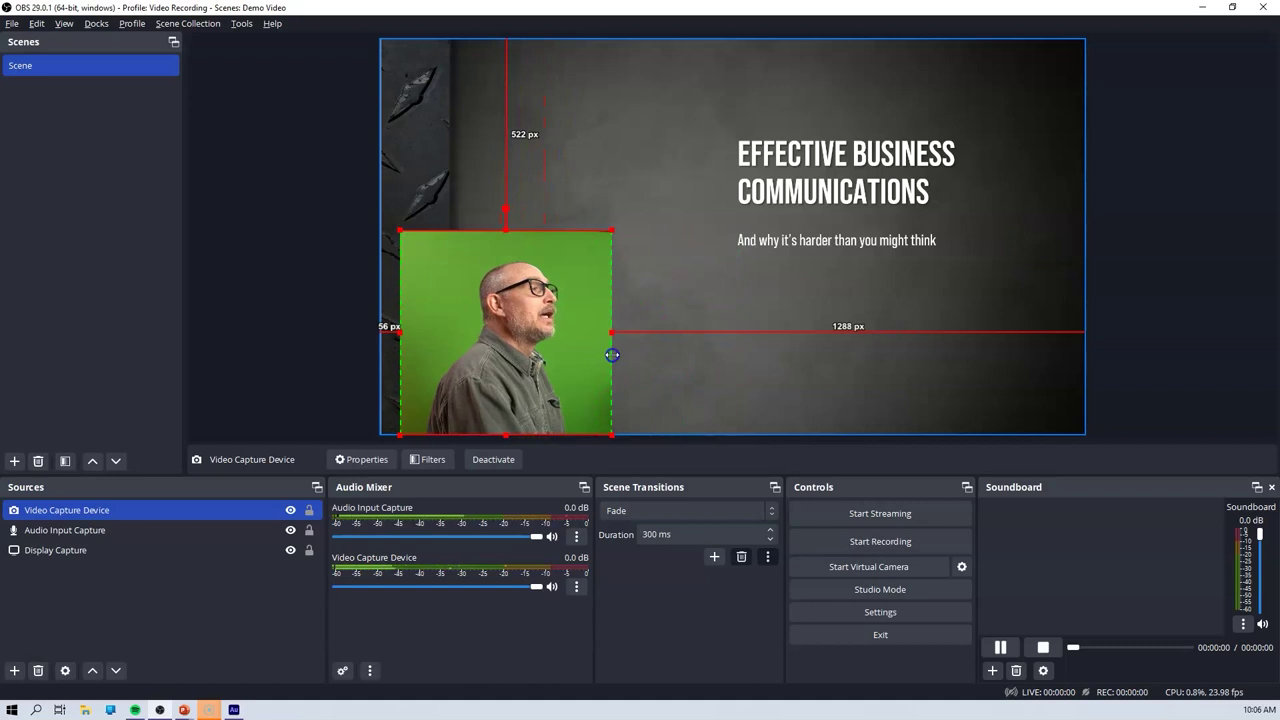
drag(521, 230, 517, 231)
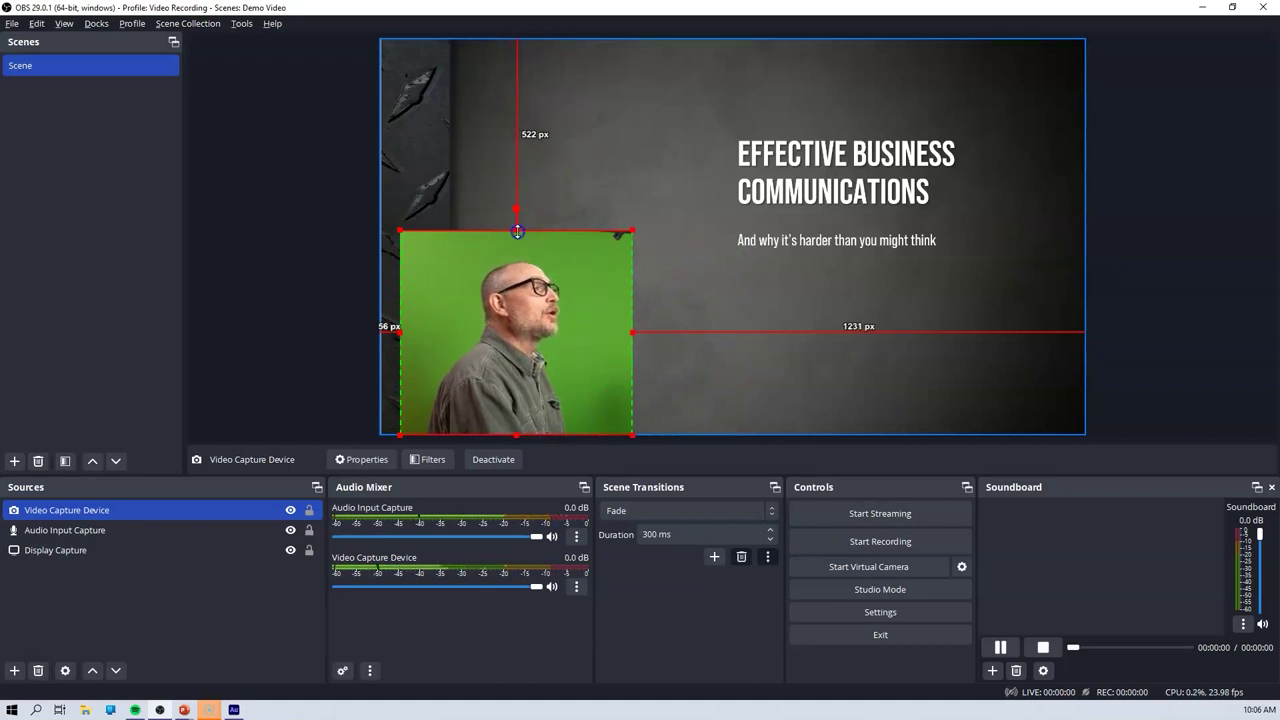
drag(517, 232, 516, 249)
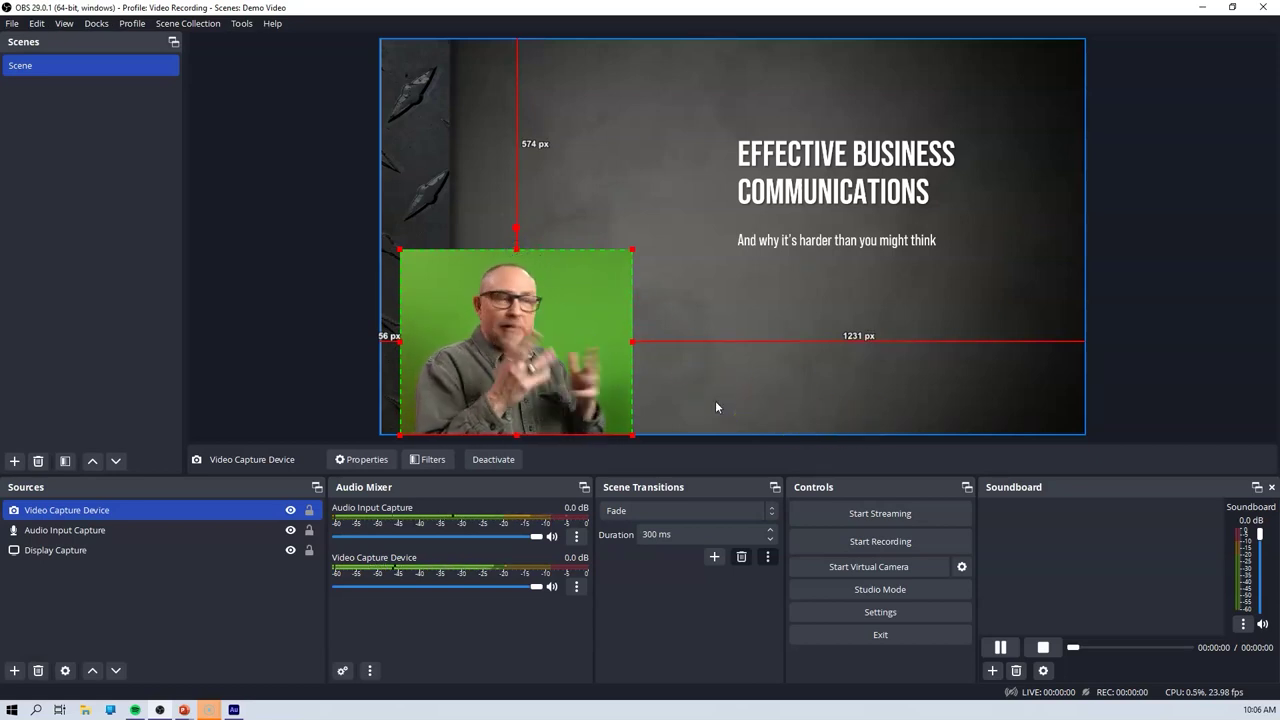
click(604, 362)
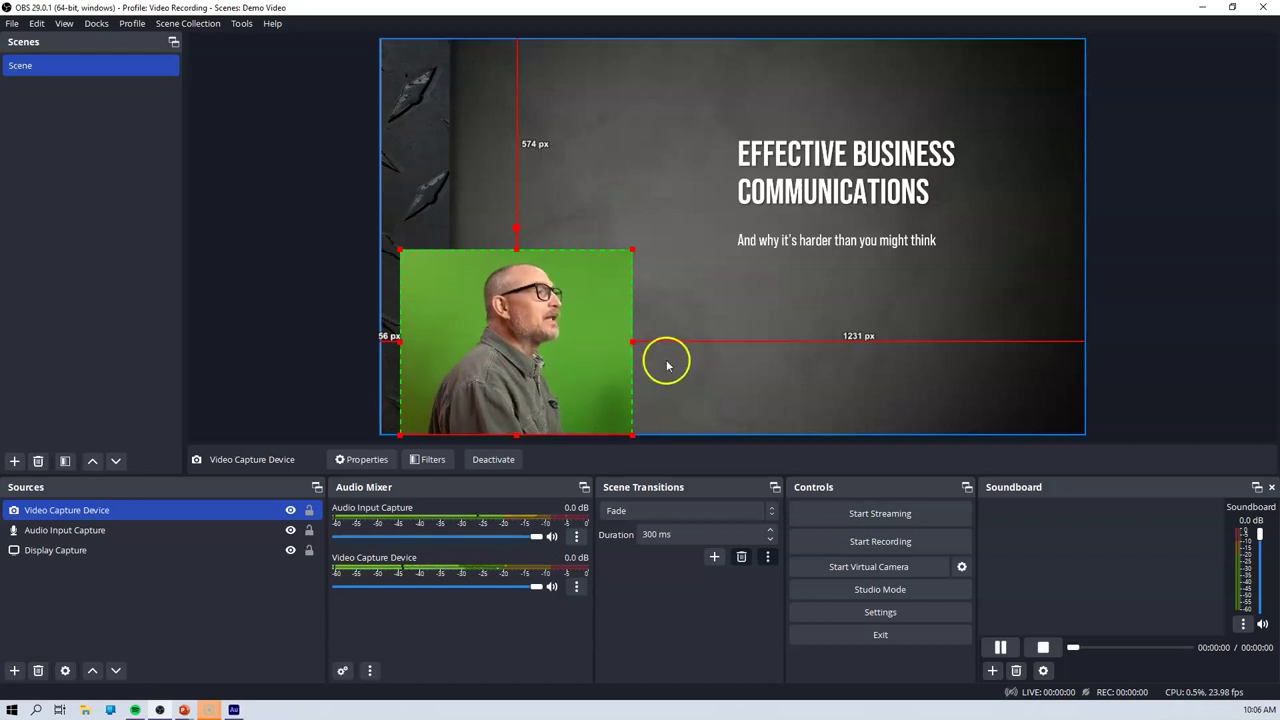
mouse_move(632, 341)
mouse_down()
mouse_move(692, 341)
mouse_move(656, 344)
mouse_up()
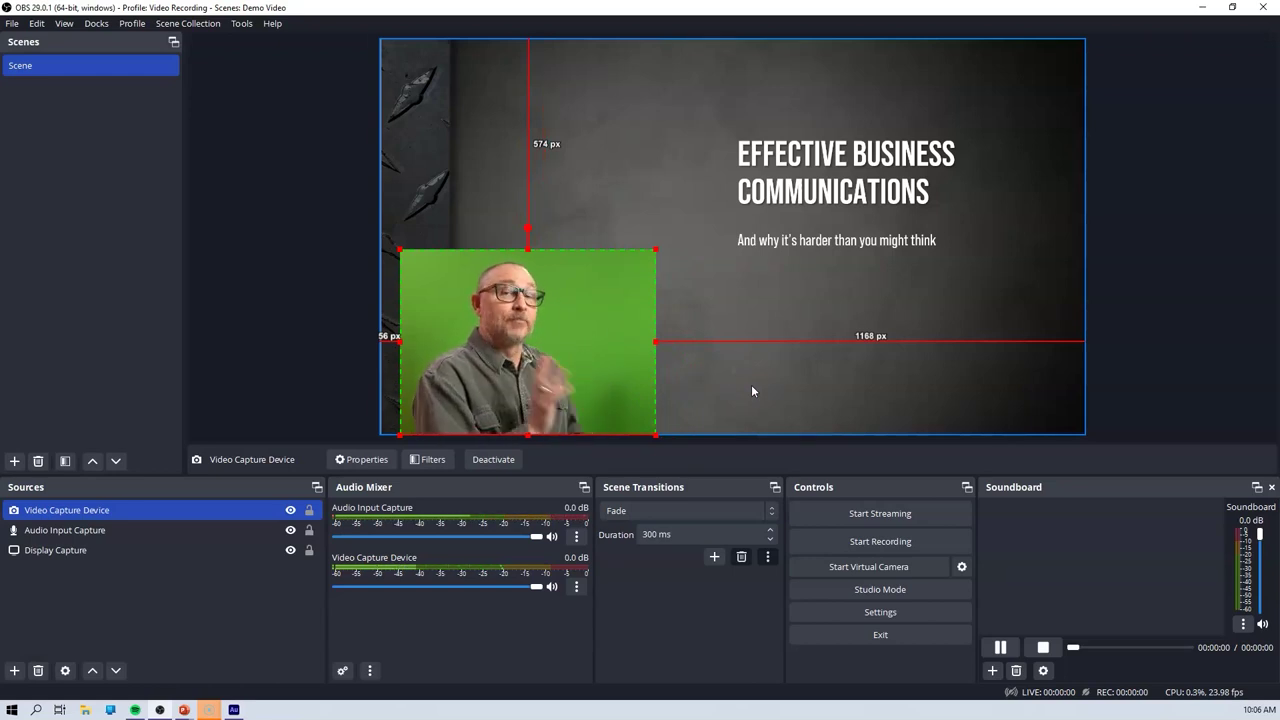
Step: Add a Chroma Key filter to the Video Capture Device source
right_click(134, 509)
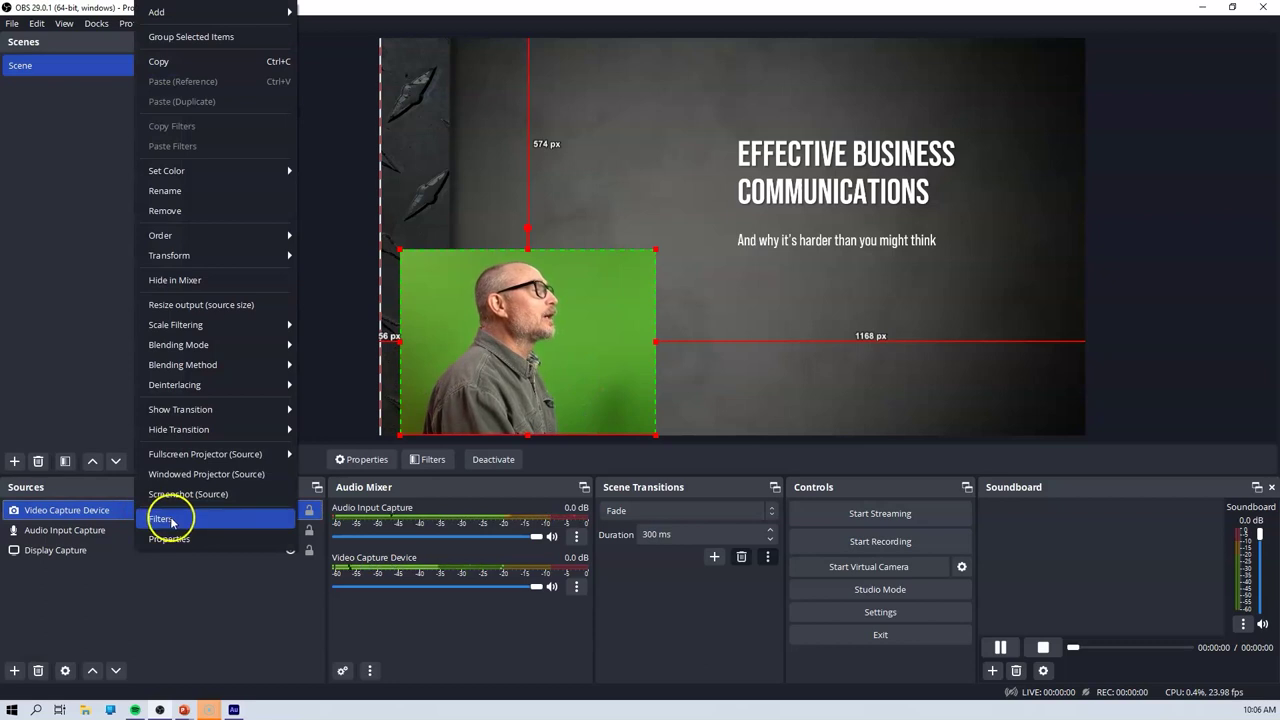
click(171, 519)
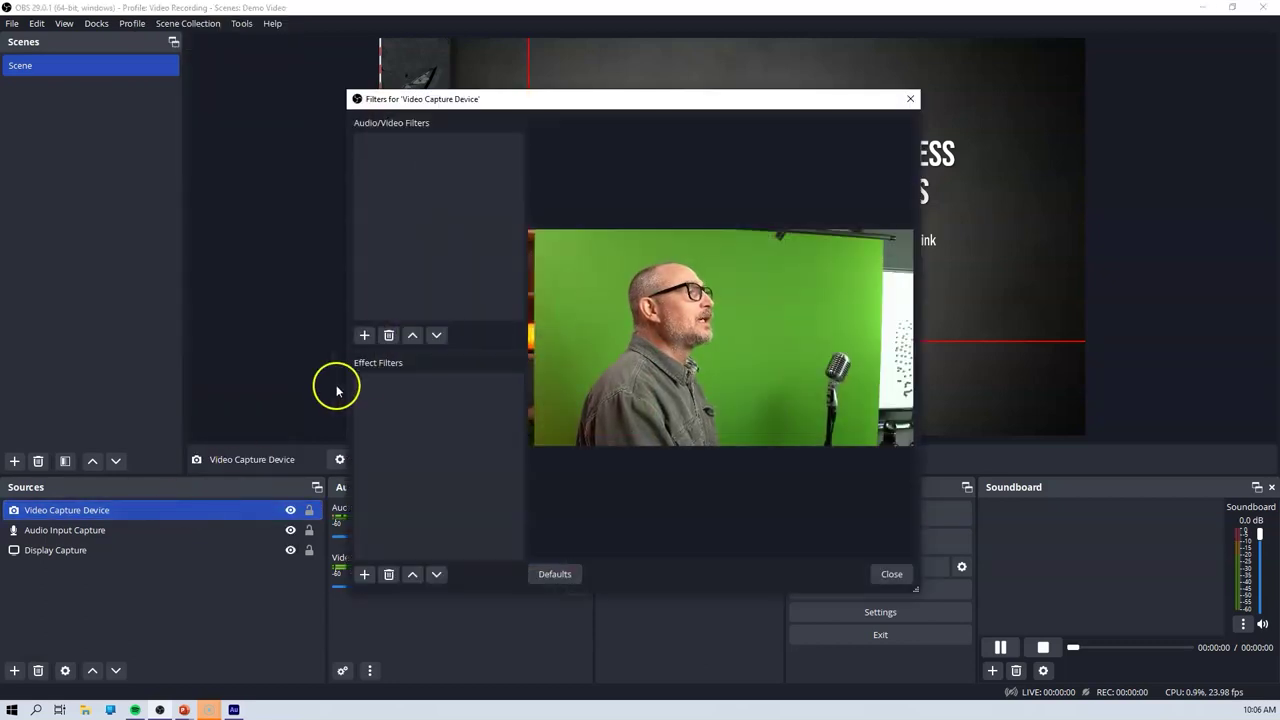
click(364, 575)
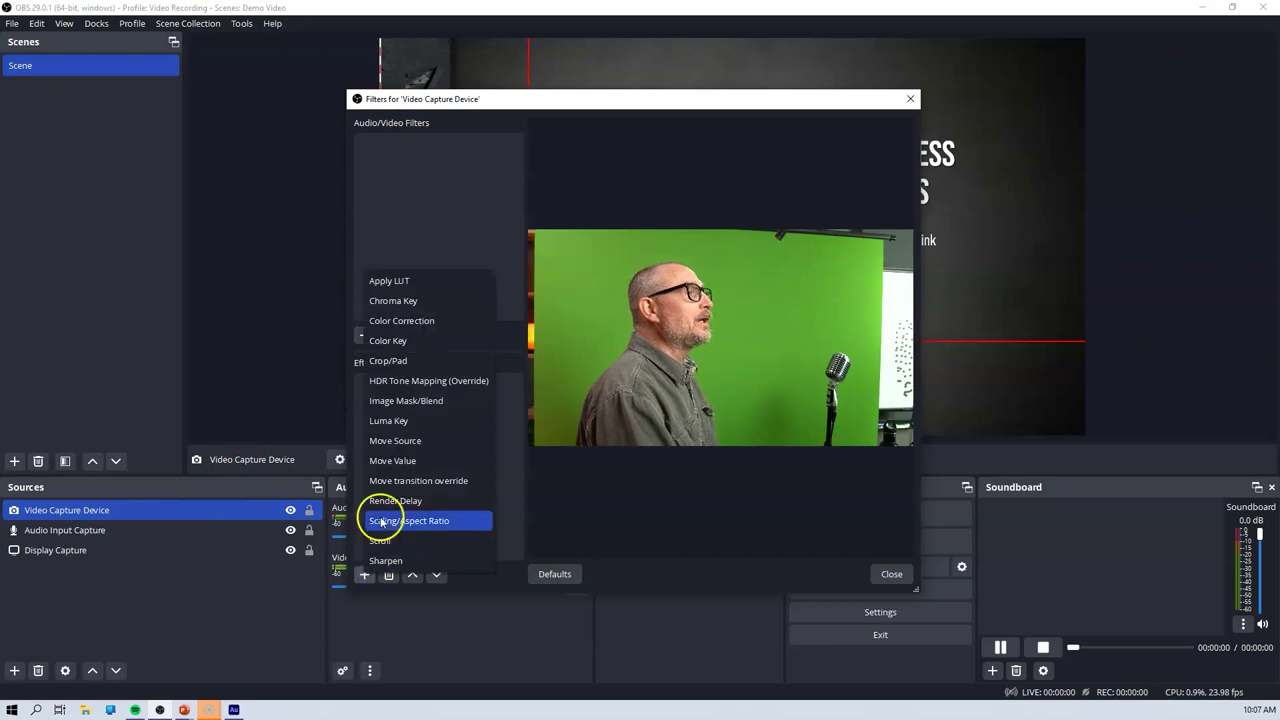
click(415, 301)
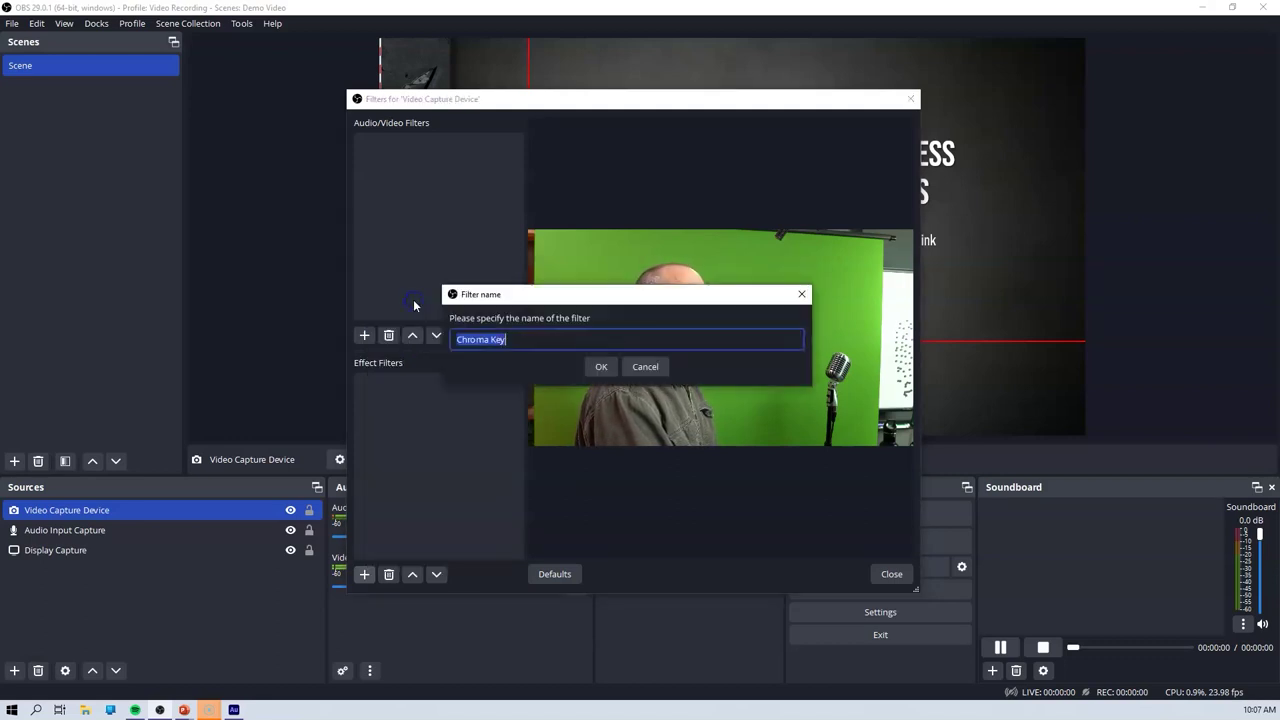
click(601, 366)
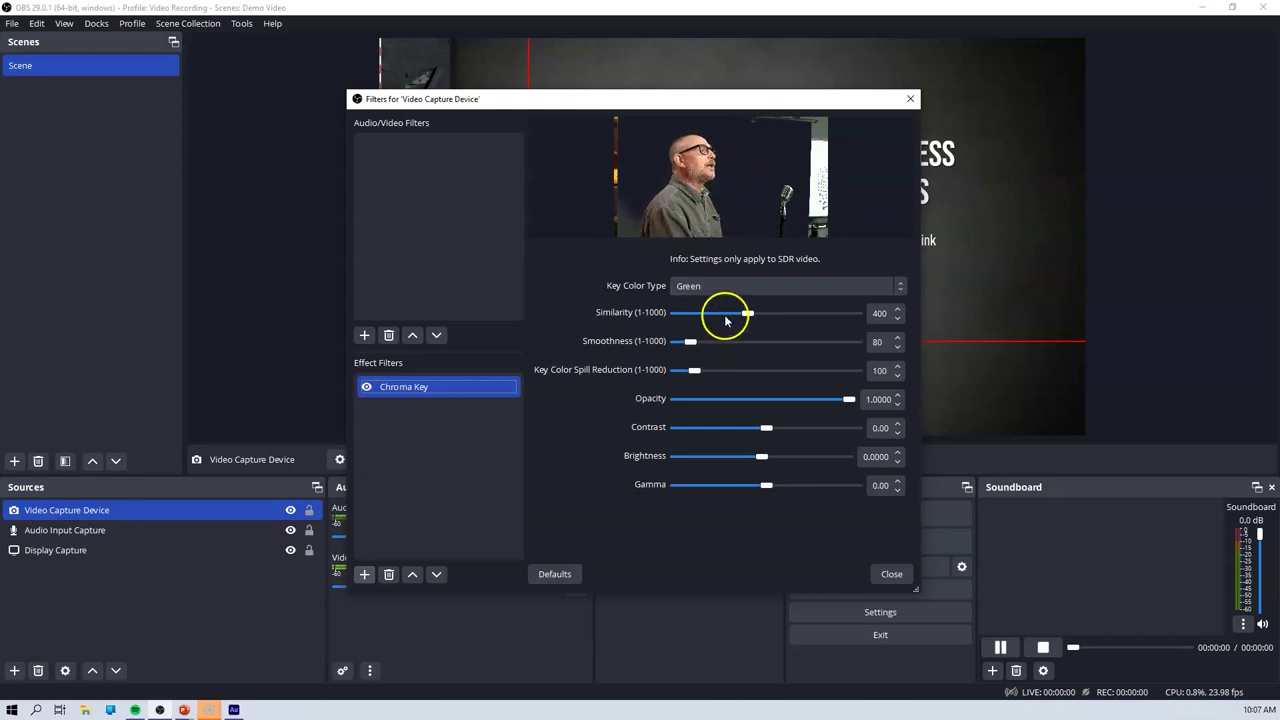
Step: Set the Chroma Key similarity to 432, close the filters, and select Display Capture
drag(728, 318, 755, 316)
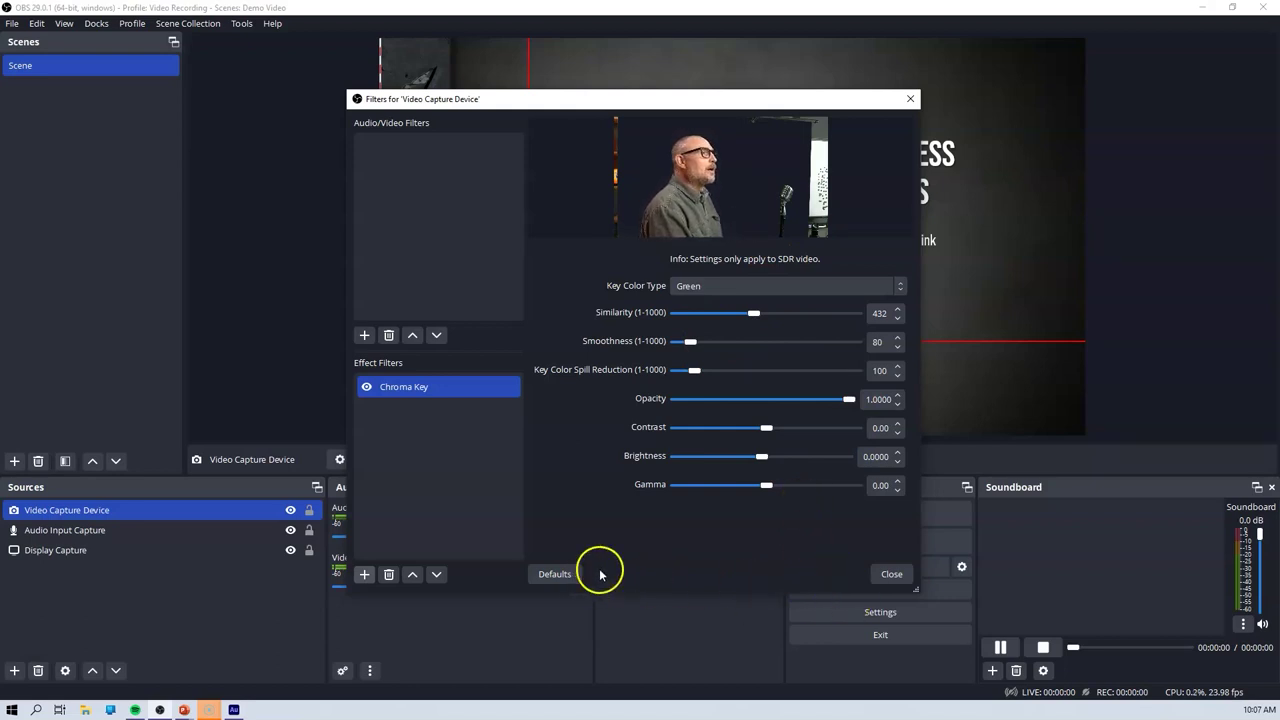
click(891, 574)
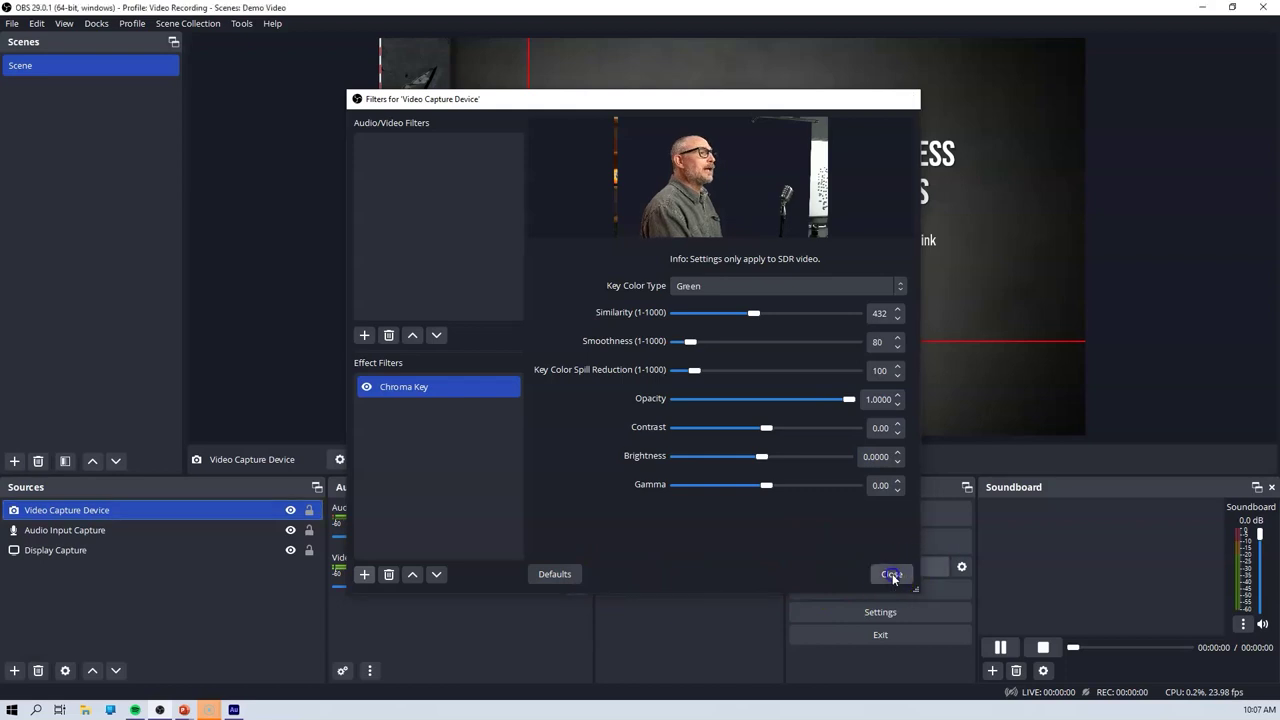
click(729, 421)
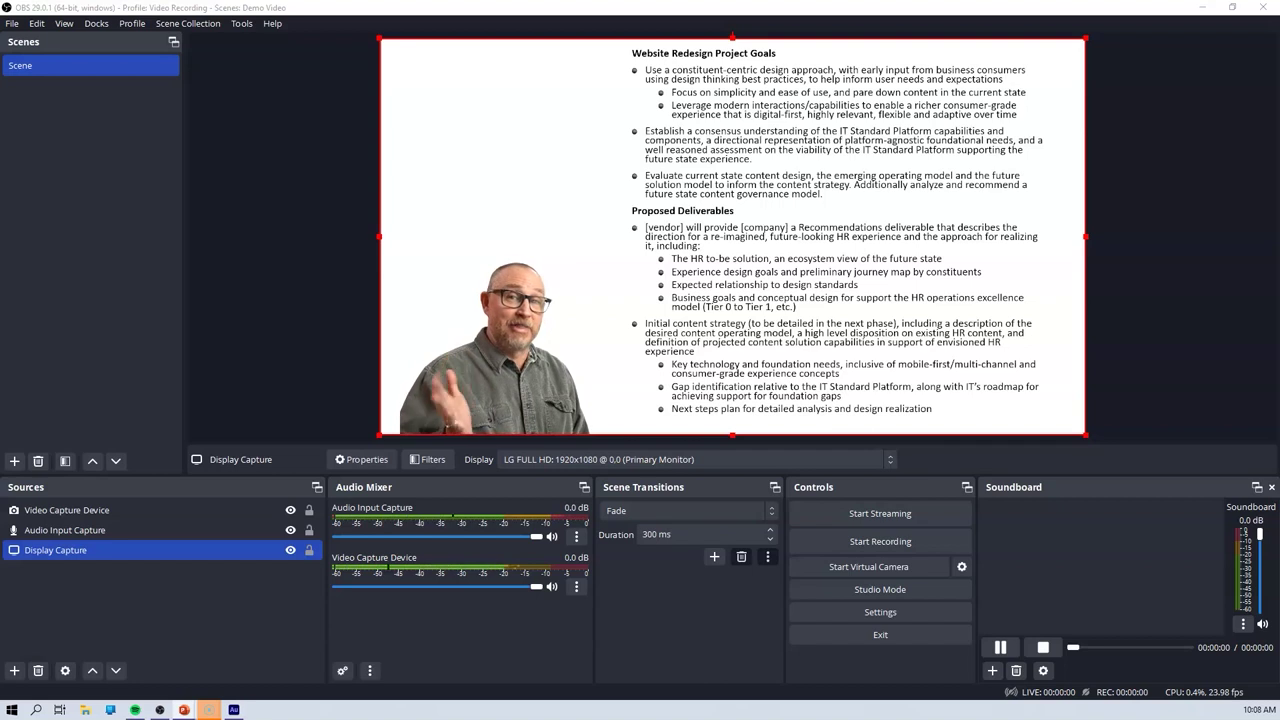
Step: Close the captured document so the desktop shows behind the keyed presenter
click(1076, 41)
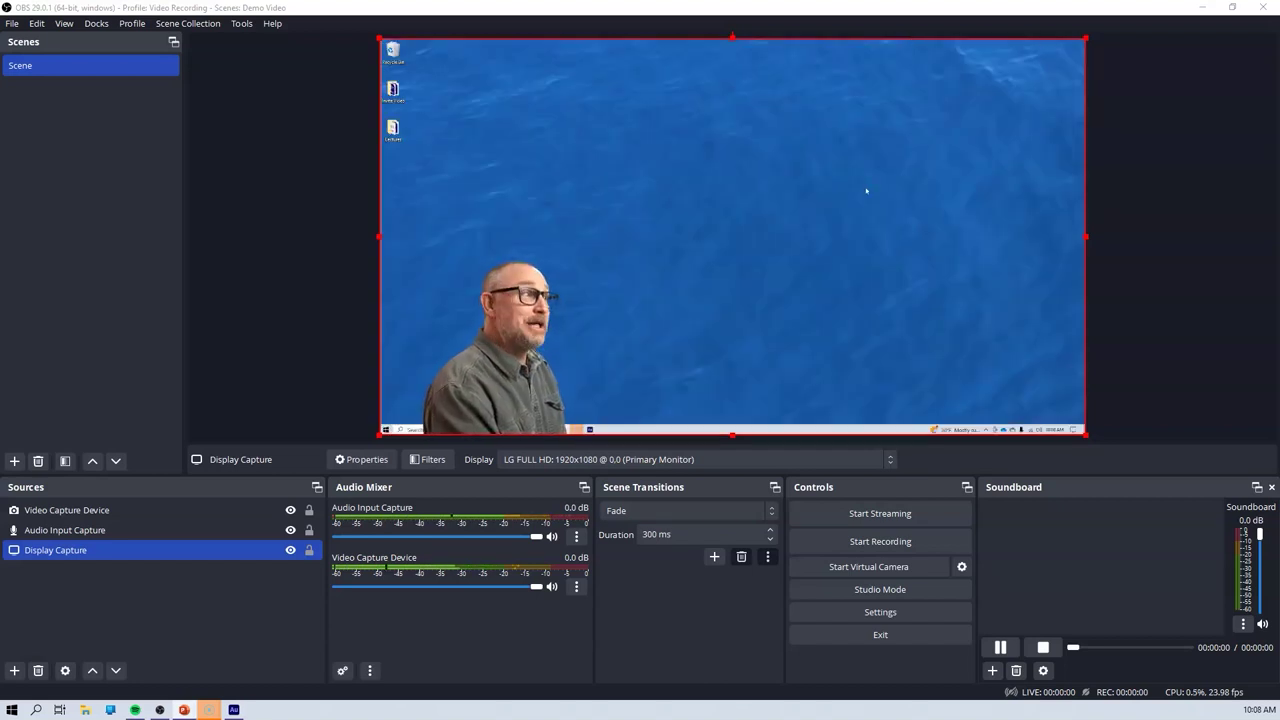